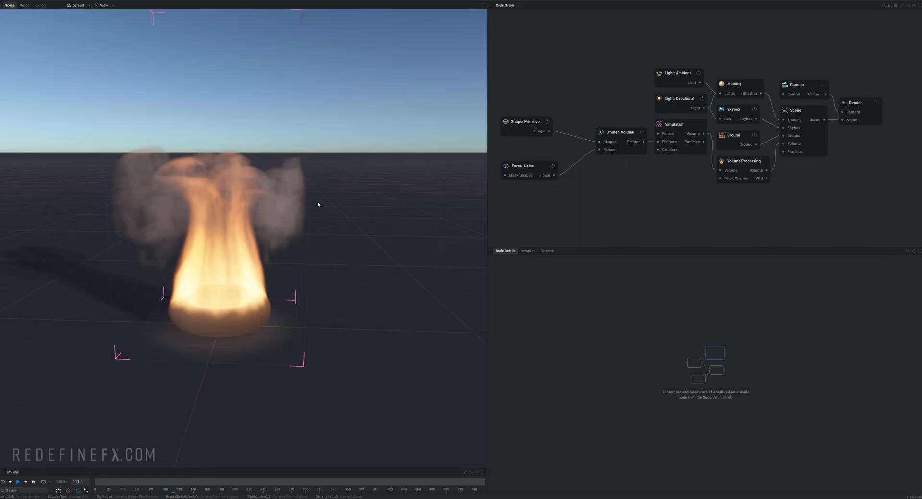
Step: Play and restart the default fire simulation while viewing it from several angles
key("space")
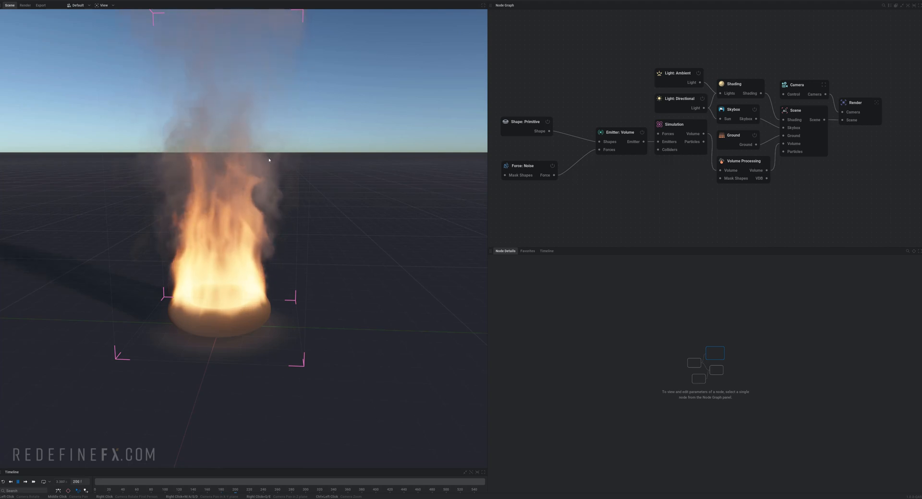
mouse_move(346, 213)
left_mouse_down()
mouse_move(322, 355)
mouse_move(319, 211)
mouse_move(346, 214)
left_mouse_up()
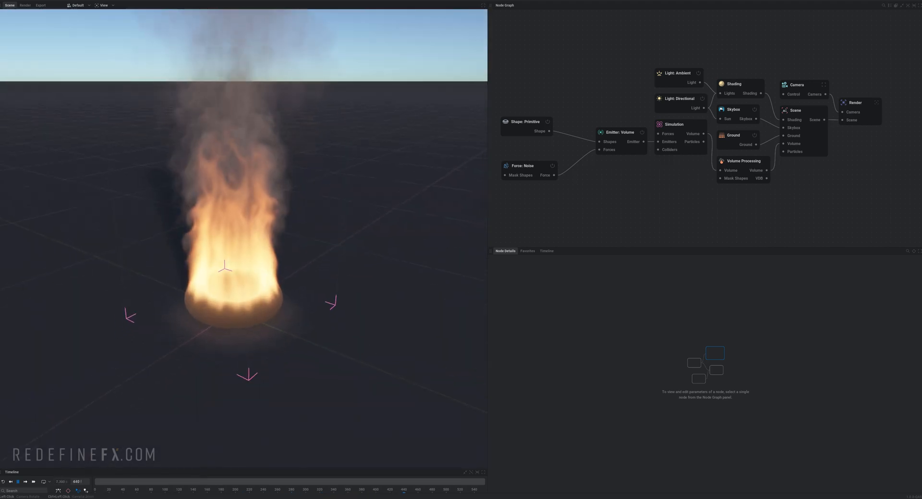
key("space")
mouse_move(278, 241)
left_mouse_down()
mouse_move(326, 201)
mouse_move(336, 308)
mouse_move(277, 241)
left_mouse_up()
key("space")
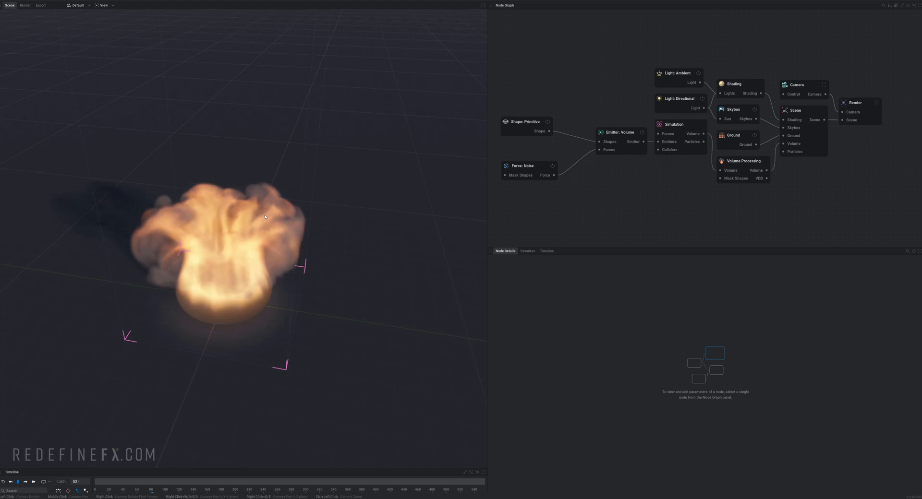
left_click_drag(264, 219, 314, 208)
key("i")
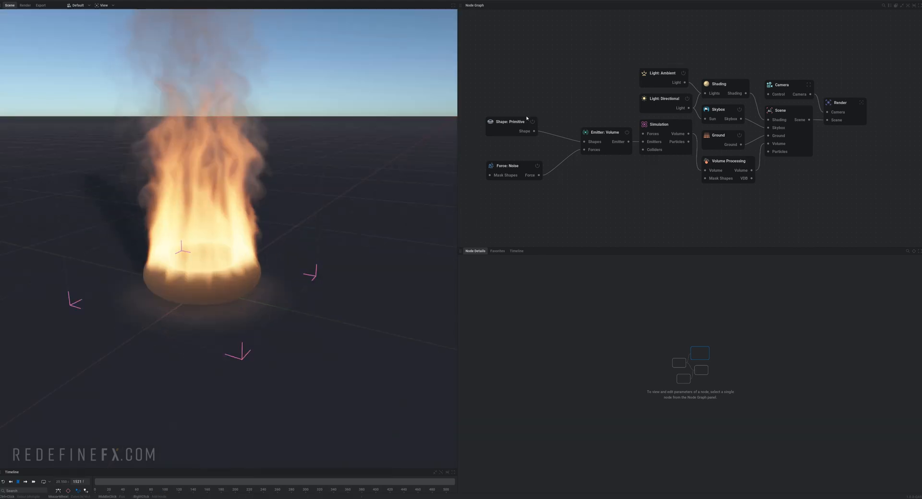
Step: Rearrange the node graph, grouping the shape, noise force, emitter and simulation nodes together and moving the lighting, scene and render nodes farther away
left_click(509, 124)
left_click_drag(597, 133, 570, 133)
left_click_drag(509, 165, 500, 157)
left_click_drag(652, 126, 562, 134)
left_click_drag(624, 138, 617, 134)
left_click_drag(617, 134, 610, 130)
left_click_drag(880, 60, 673, 205)
left_click_drag(677, 74, 747, 59)
left_click(784, 33)
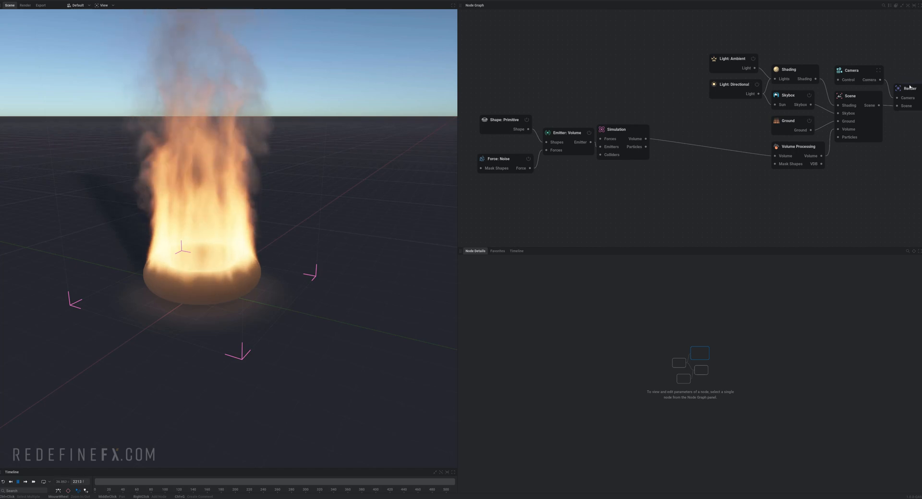
left_click_drag(909, 87, 909, 90)
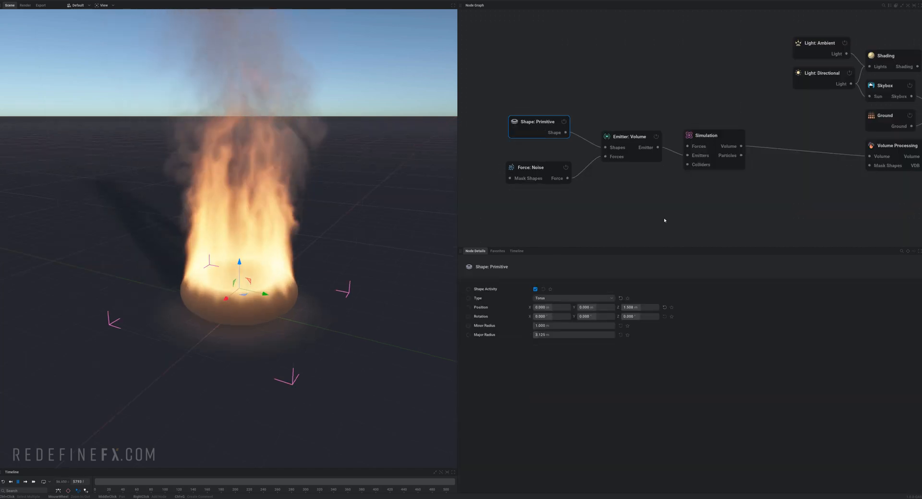
left_click(664, 220)
Step: Raise the primitive torus shape to about 3.5 m on Z and set its Y rotation to -90°
left_click(516, 124)
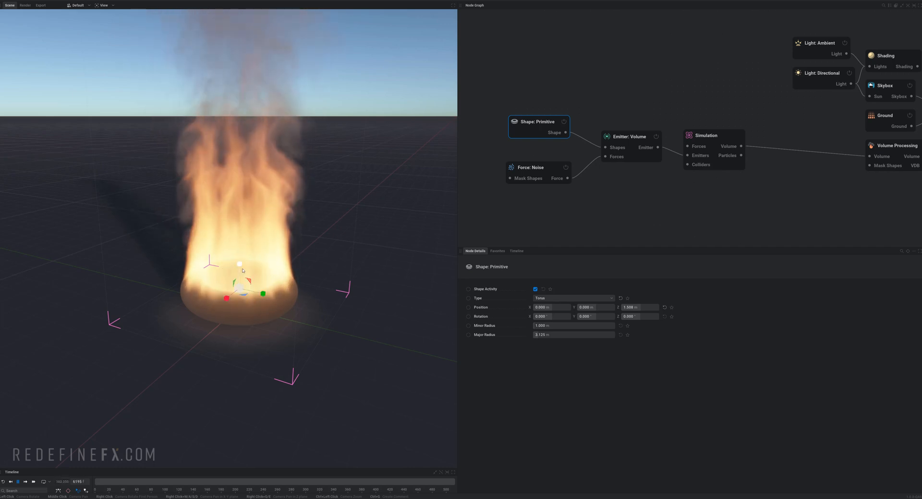
left_click_drag(240, 267, 246, 233)
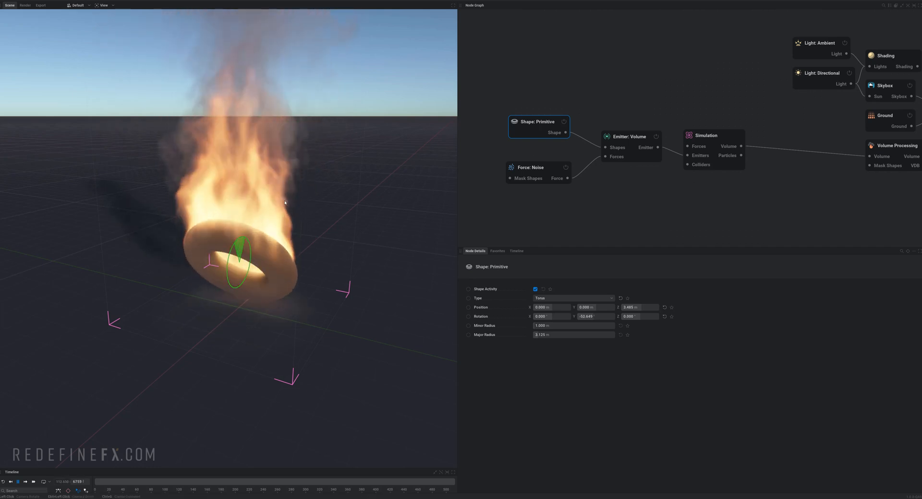
left_click_drag(305, 192, 307, 193)
left_click(601, 318)
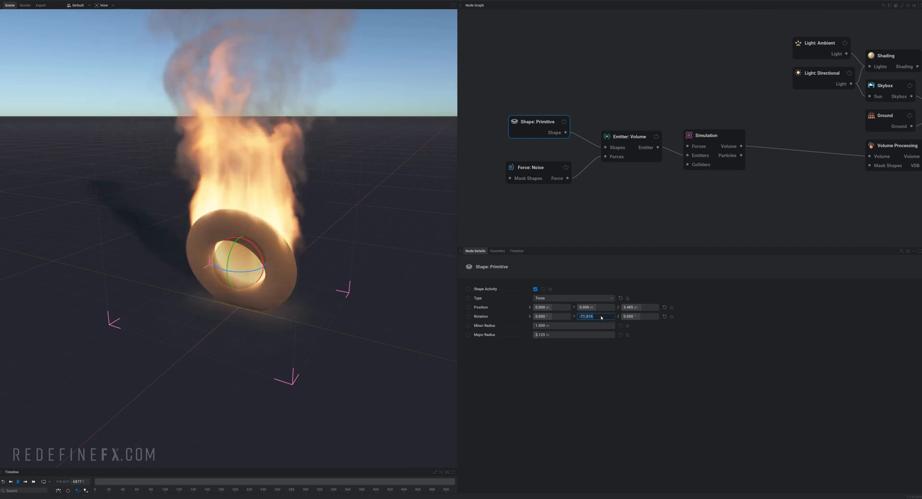
type("-90")
key("Return")
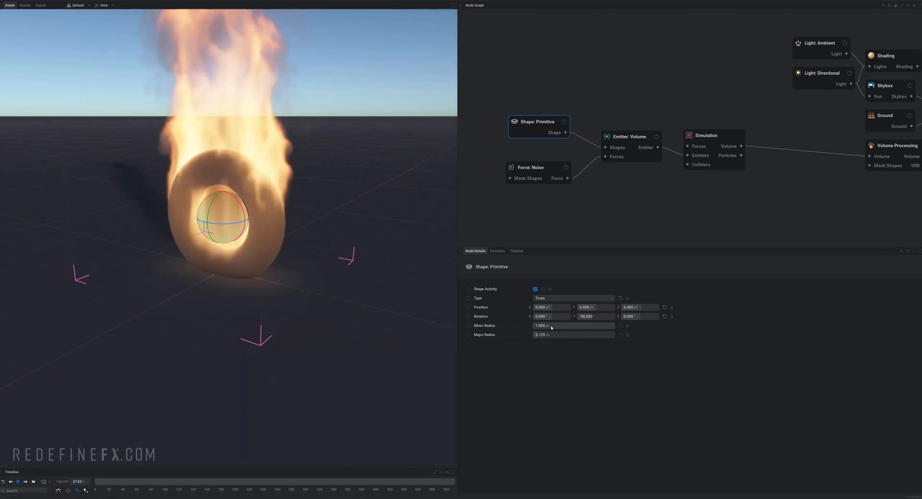
Step: Set the torus's minor radius to 0.6 m and major radius to 4.8 m, and raise it to about 5.4 m on Z
left_click(551, 327)
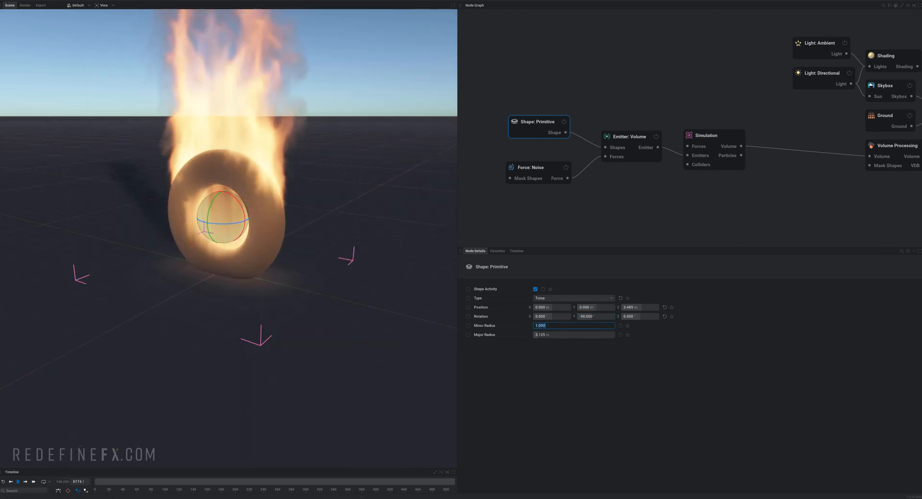
type("0.6")
key("Return")
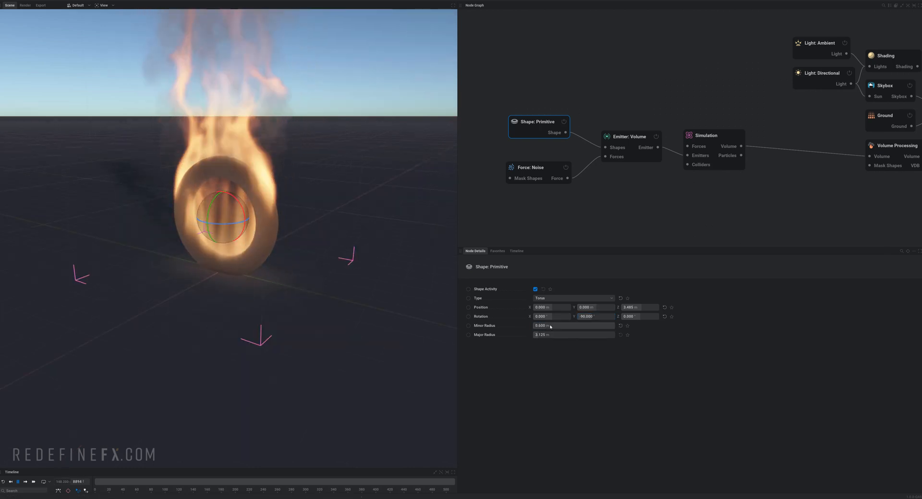
left_click(550, 336)
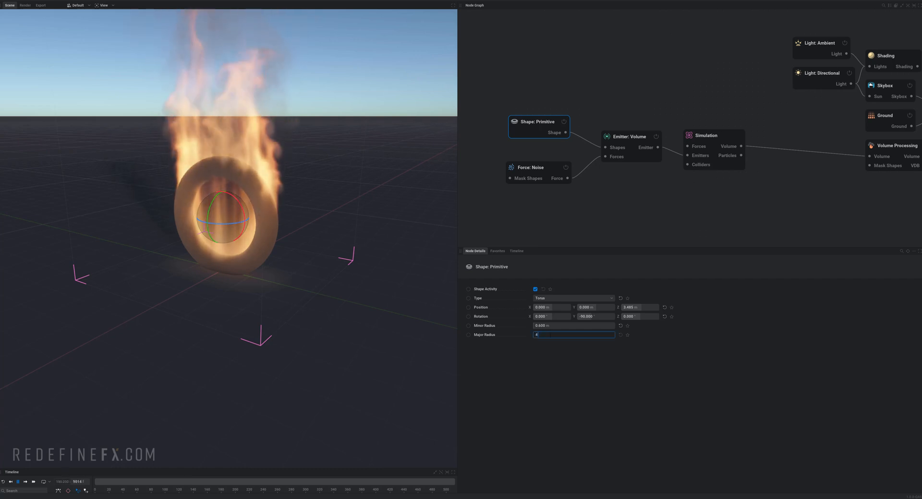
key("Return")
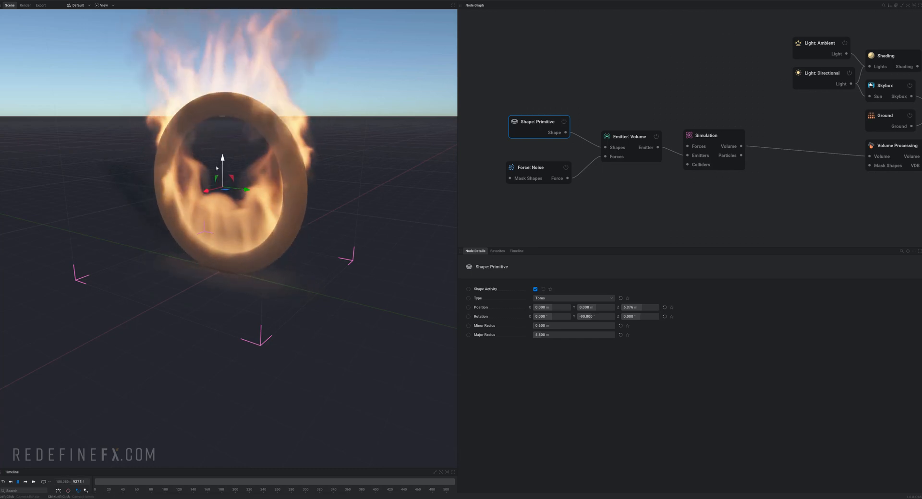
left_click_drag(213, 167, 215, 168)
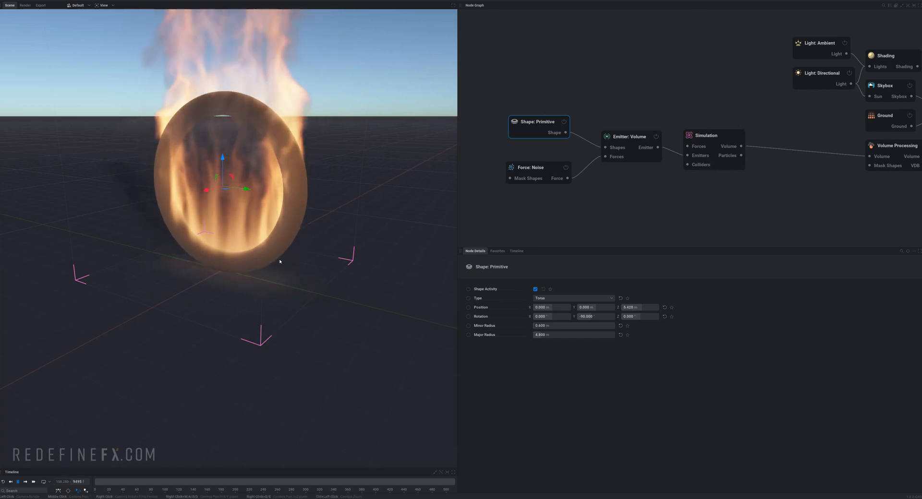
Step: Set the simulation's voxel count to 250 on X and 150 on Z, and apply the new resolution
scroll(281, 264, "down", 3)
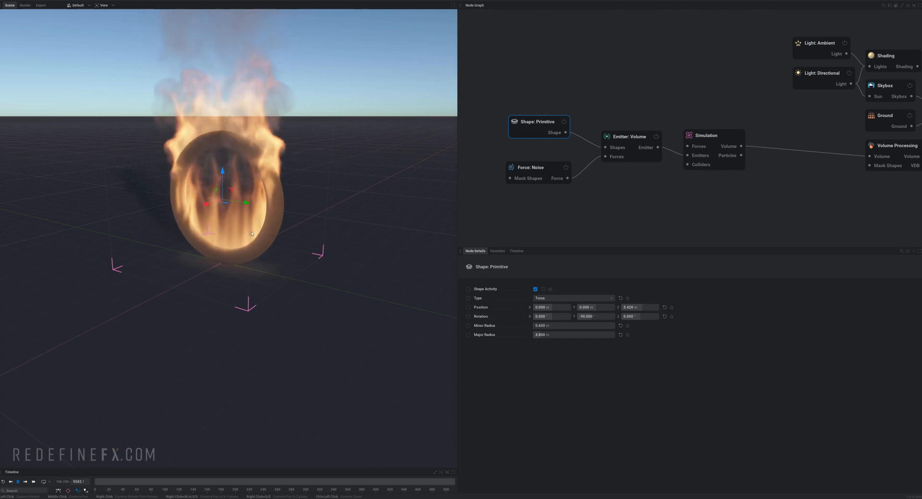
middle_click_drag(252, 233, 303, 299)
scroll(303, 299, "down", 2)
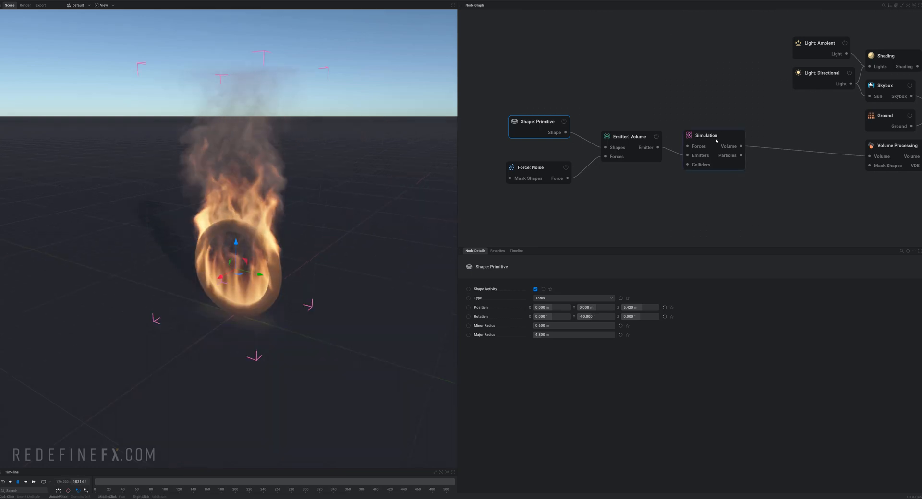
left_click(711, 135)
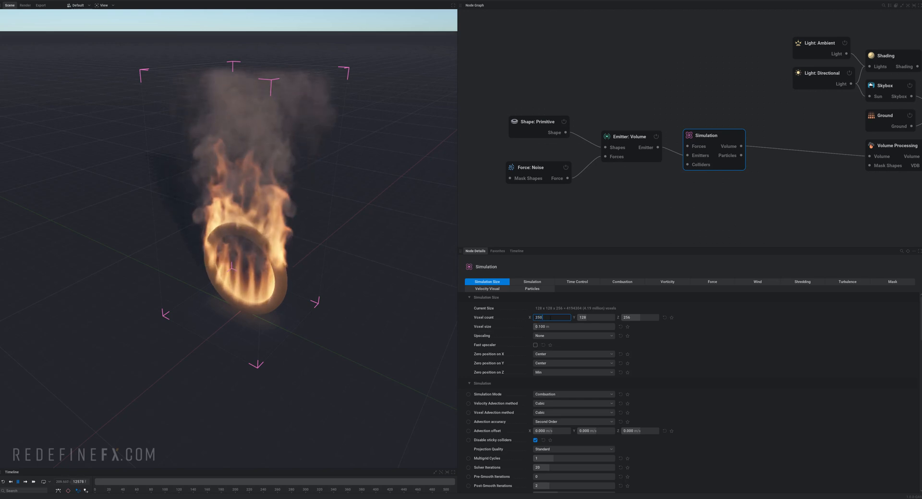
key("Return")
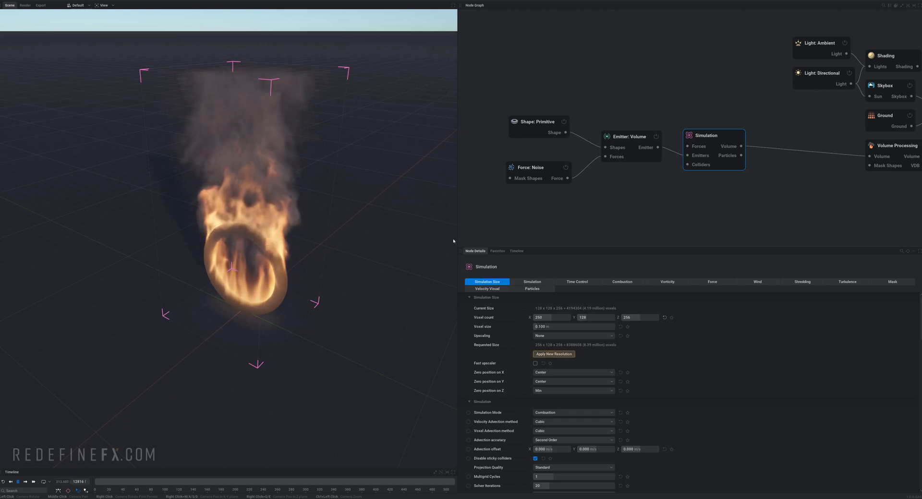
left_click(637, 319)
type("150")
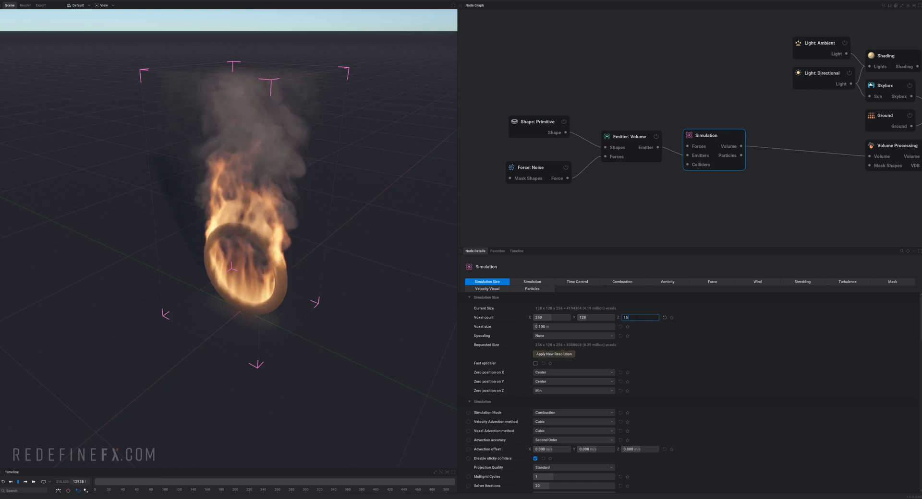
key("Return")
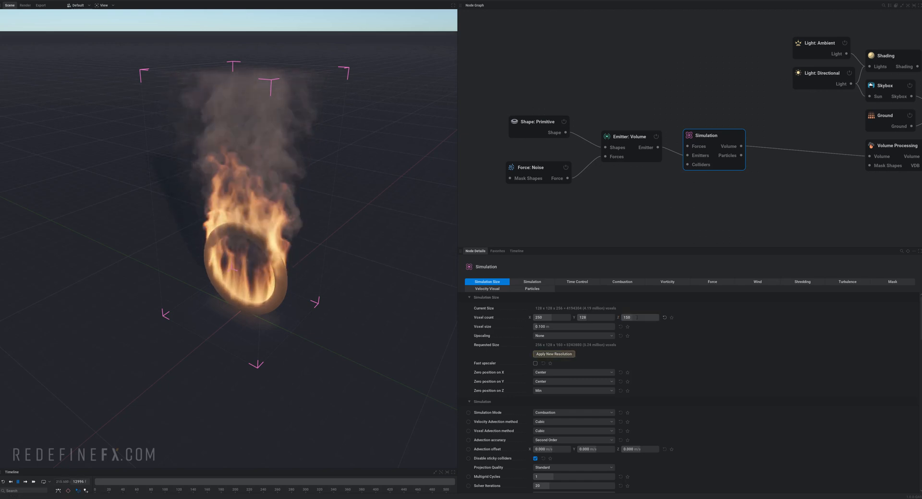
left_click(554, 354)
Step: Move the torus shape along the X axis to the positive X end of the simulation box
left_click_drag(322, 288, 130, 207)
middle_click_drag(130, 208, 192, 193)
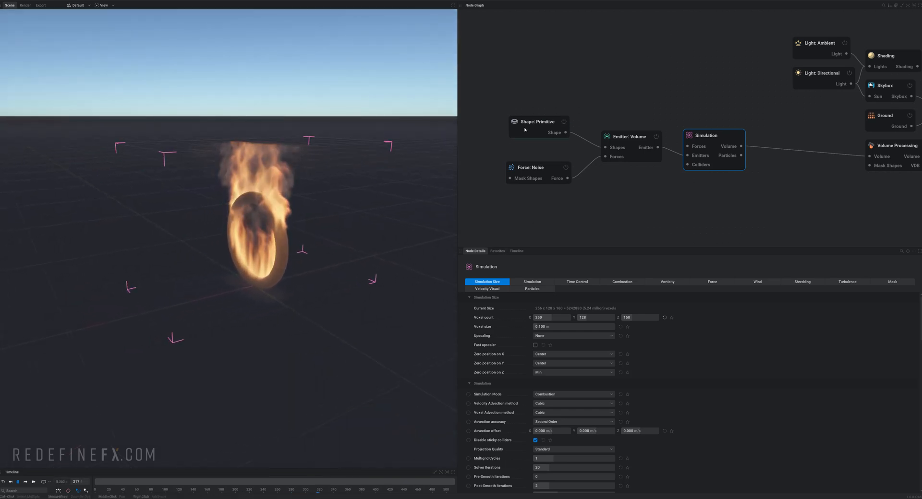
left_click(524, 130)
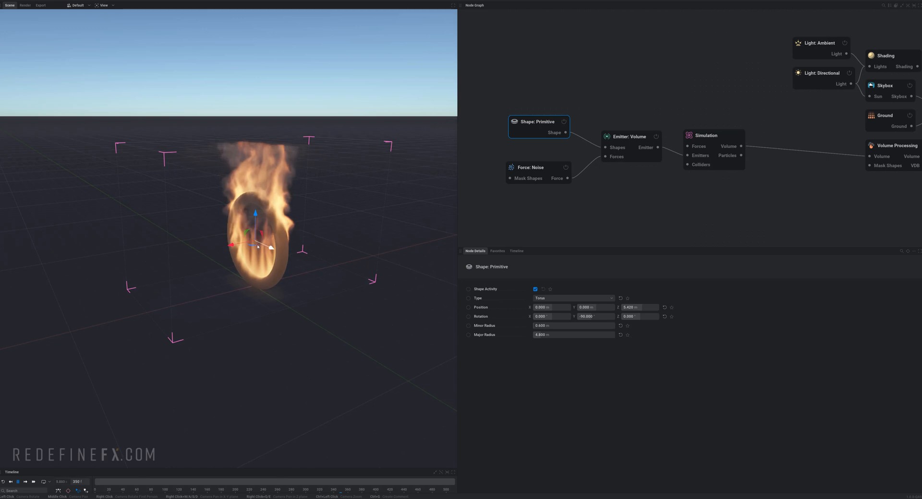
left_click_drag(239, 246, 149, 260)
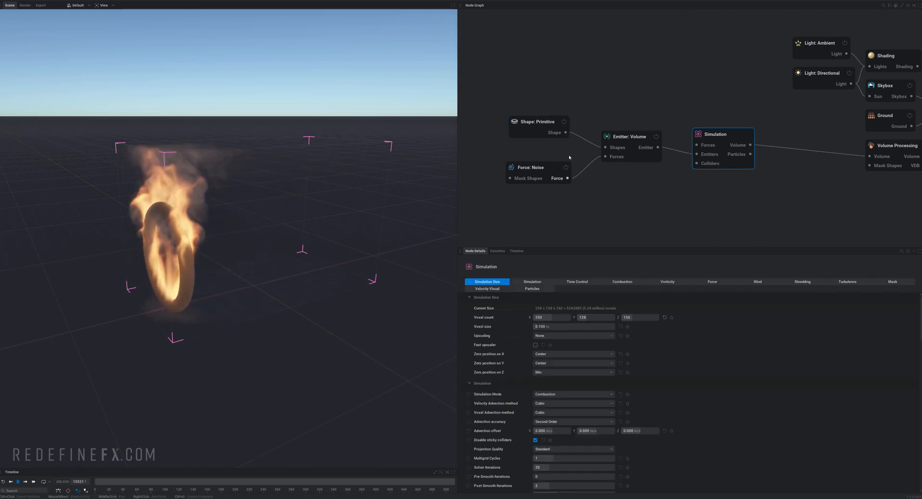
Step: Set both the fuel emission and the temperature emission of the volume emitter to No Emission
left_click_drag(625, 143, 624, 143)
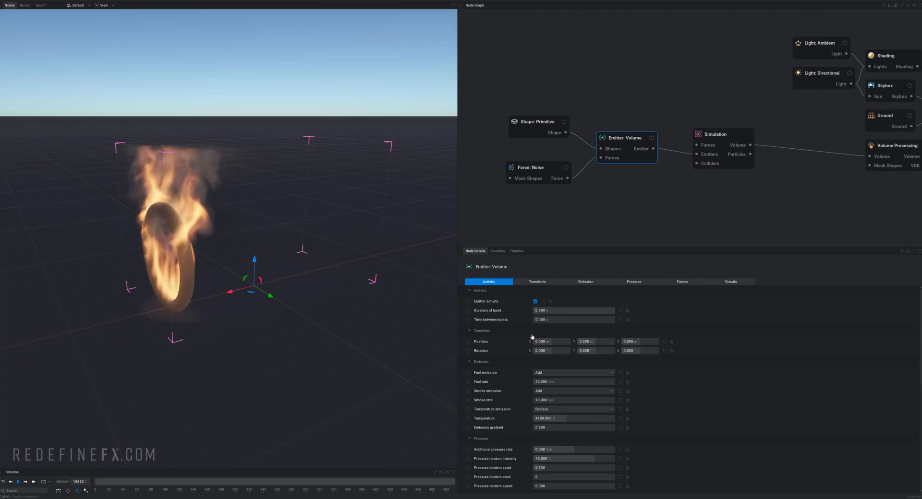
scroll(489, 364, "down", 1)
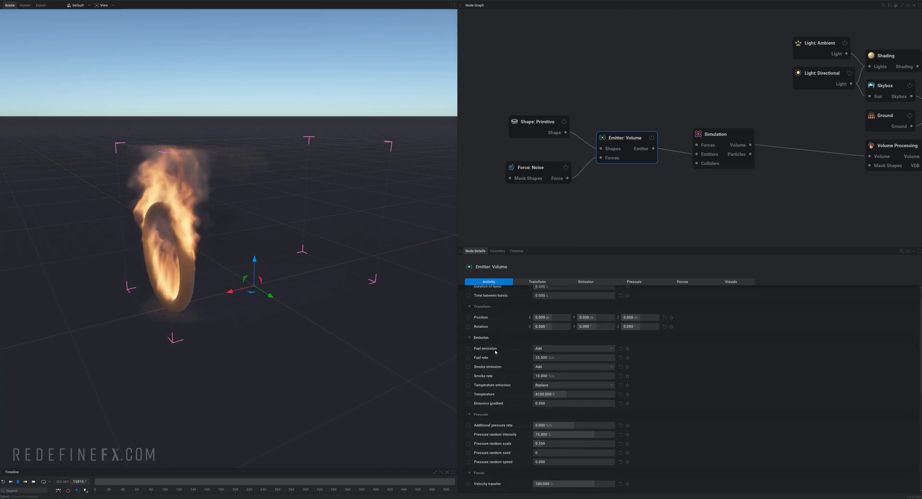
left_click(546, 351)
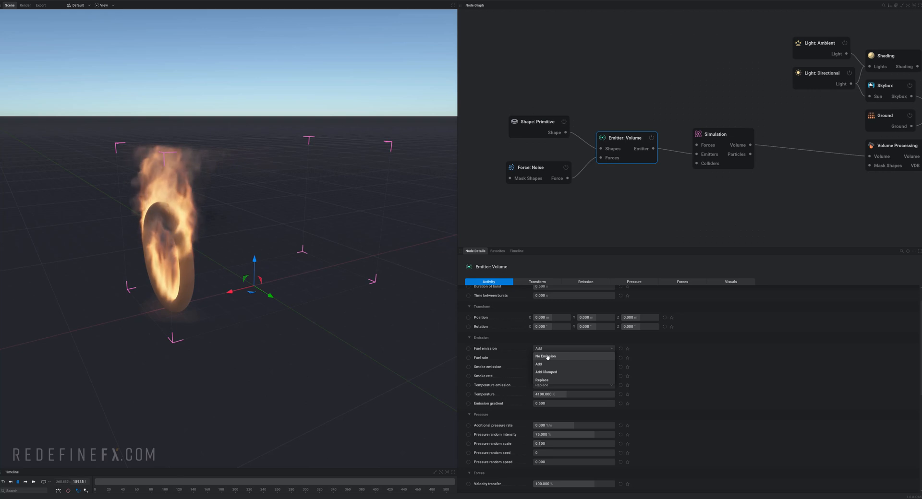
left_click(541, 357)
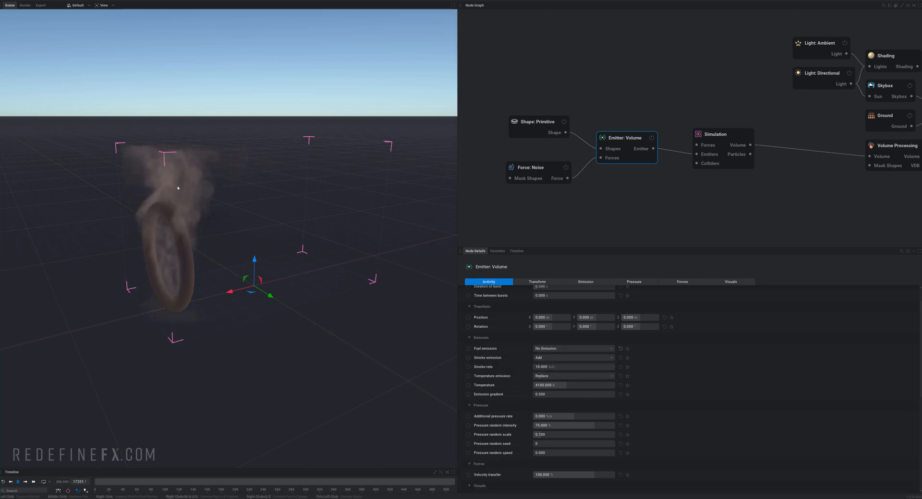
left_click(535, 377)
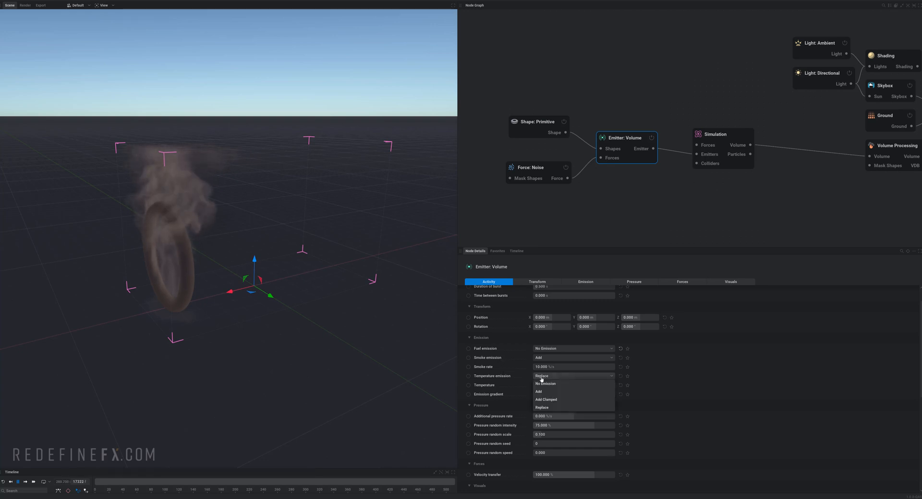
left_click(545, 384)
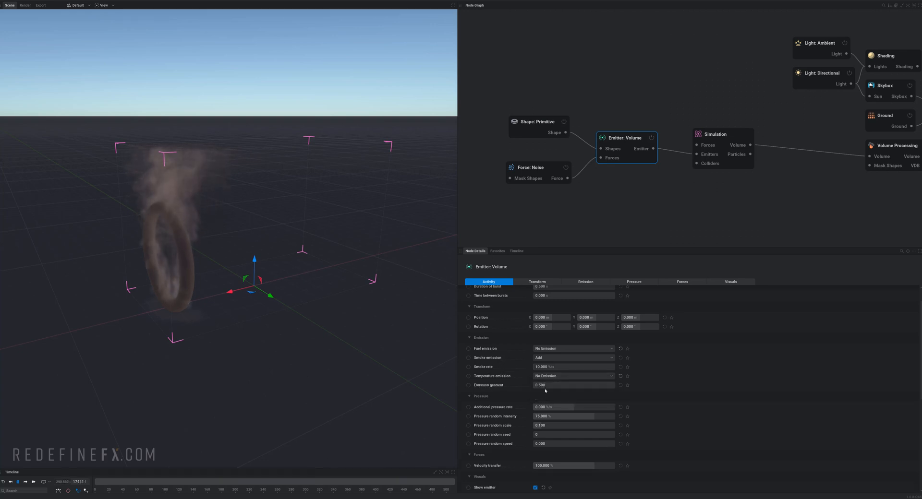
Step: Set the volume emitter's smoke rate to 80
left_click(545, 367)
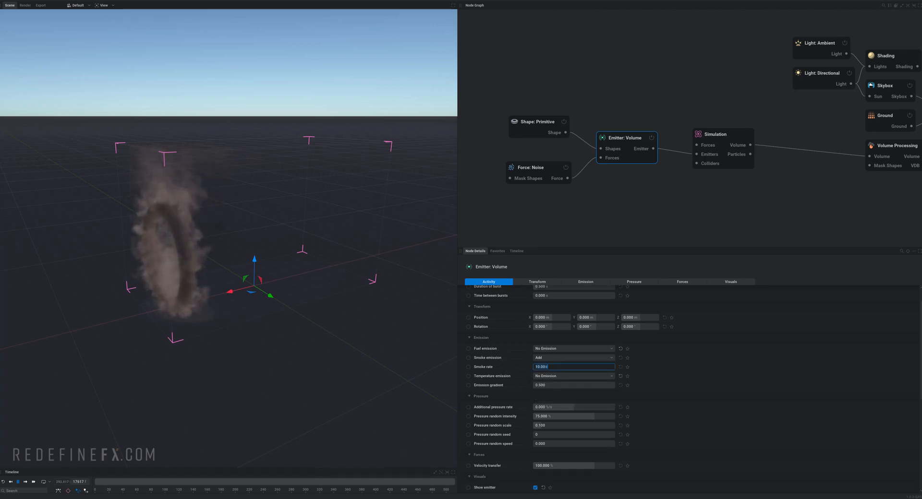
type("80")
key("Return")
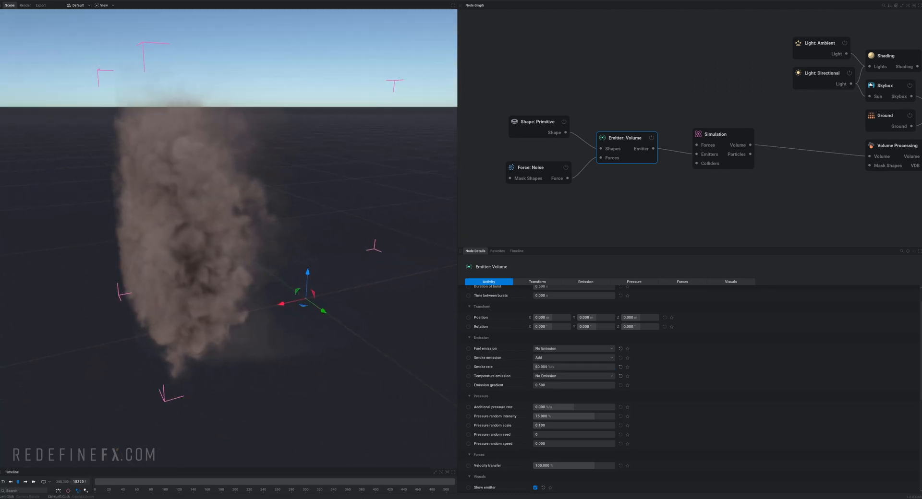
Step: Add a Force: Line node to the node graph below the noise force
left_click_drag(250, 211, 220, 218)
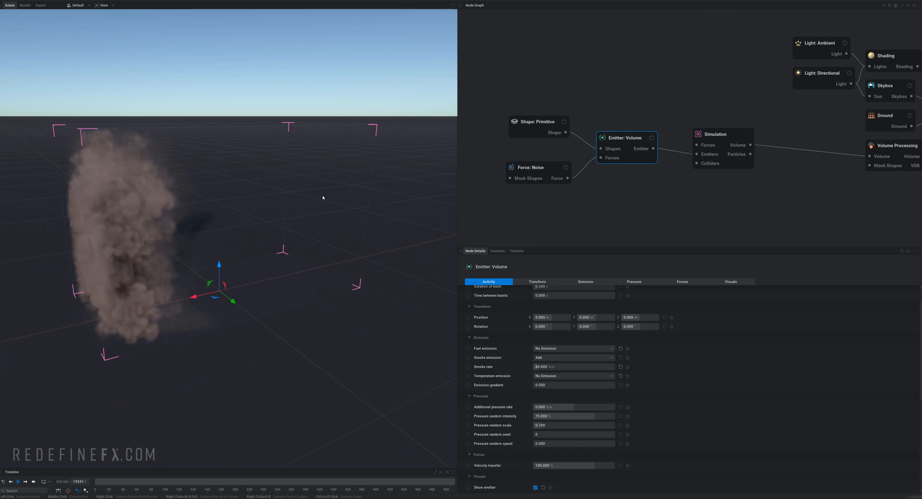
right_click(513, 203)
mouse_move(533, 276)
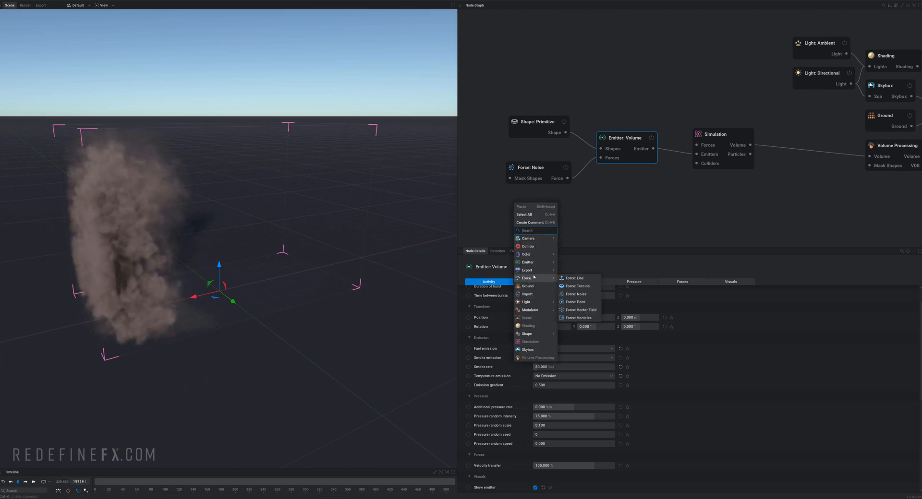
left_click(574, 278)
scroll(253, 217, "up", 3)
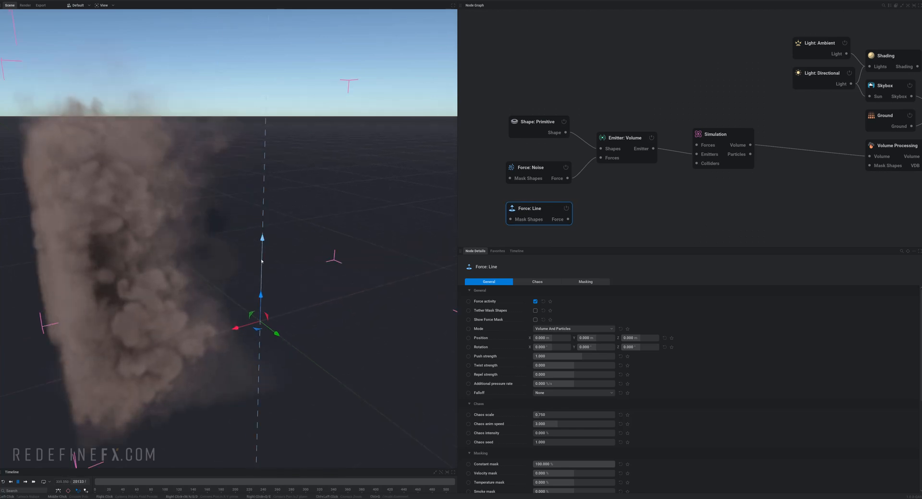
Step: Rotate the line force about 90° so it points horizontally along the length of the simulation box
scroll(258, 266, "down", 3)
key("e")
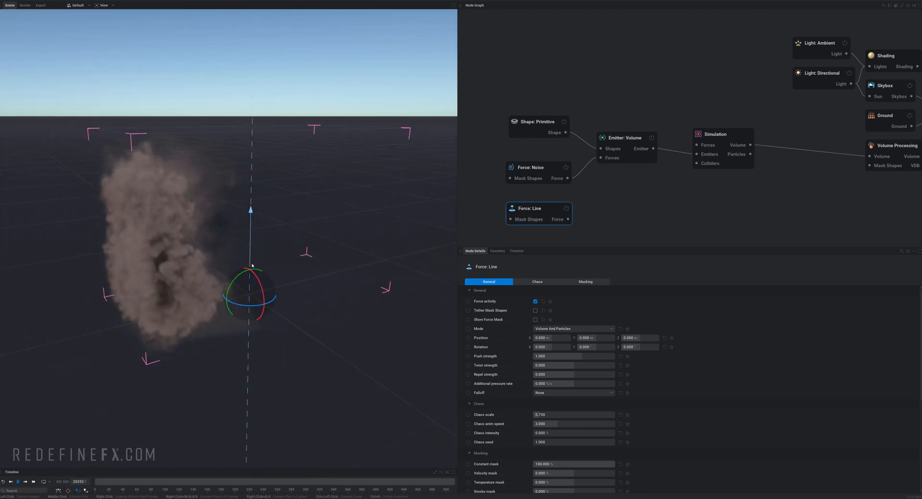
left_click_drag(242, 274, 368, 268)
middle_click_drag(225, 267, 383, 259)
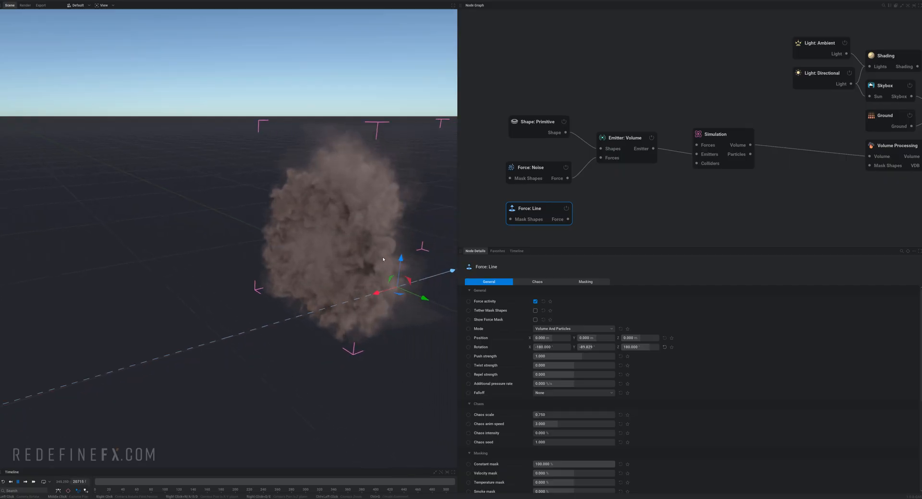
Step: Raise the line force to about 6.18 m in Z and connect it to the volume emitter's forces input
left_click_drag(401, 259, 398, 234)
middle_click_drag(398, 234, 380, 233)
left_click_drag(336, 240, 250, 269)
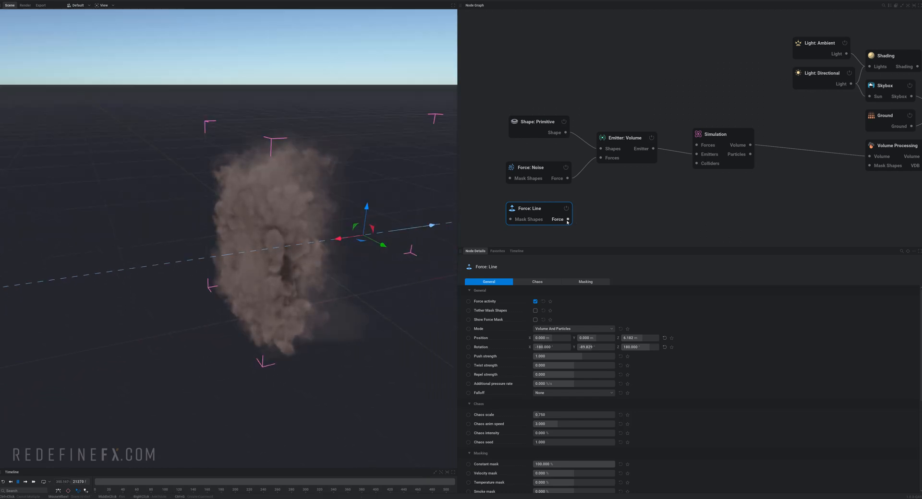
left_click_drag(566, 220, 576, 222)
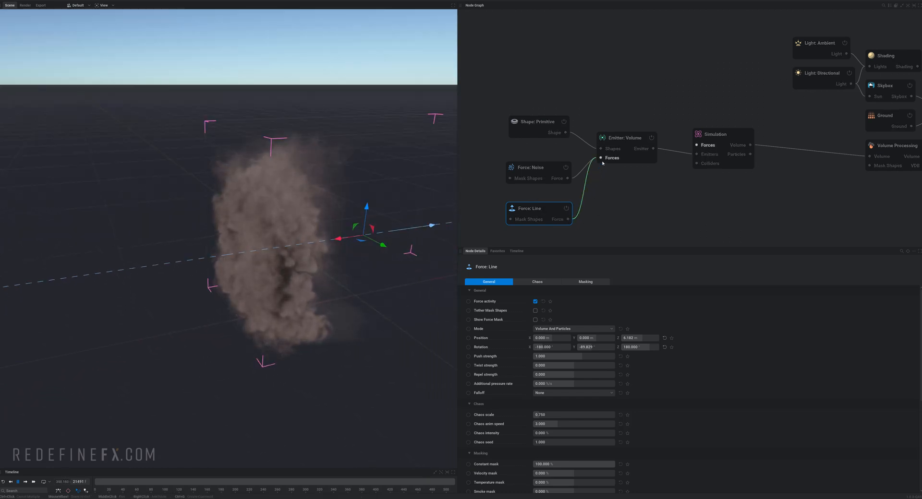
left_click_drag(601, 163, 641, 144)
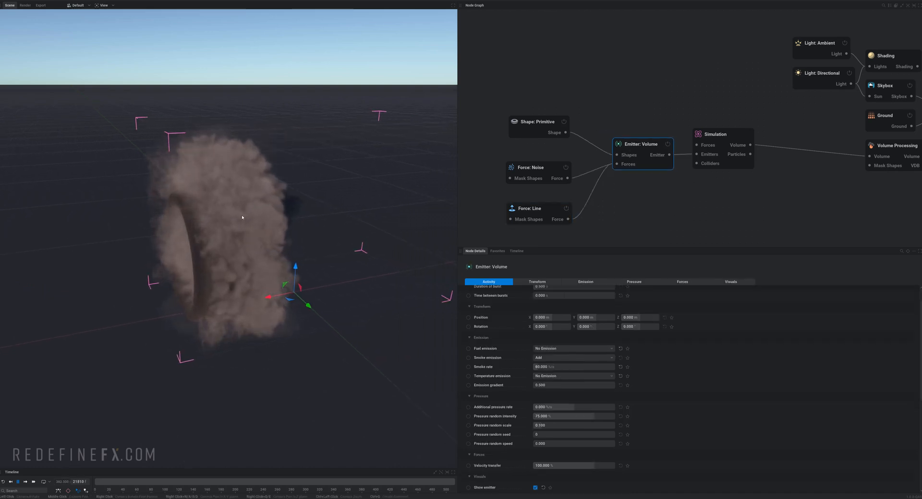
Step: Set the line force's push strength to 10 and its twist strength to 3
left_click(524, 214)
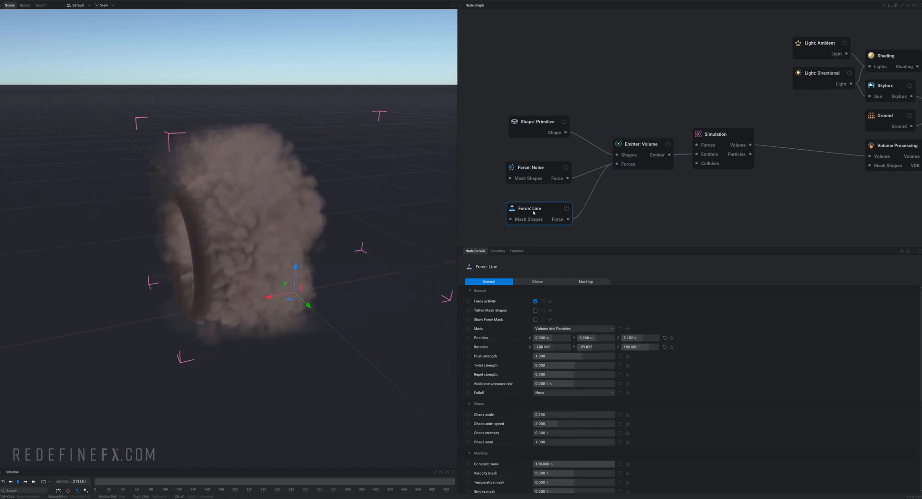
double_click(552, 356)
type("10")
key("Return")
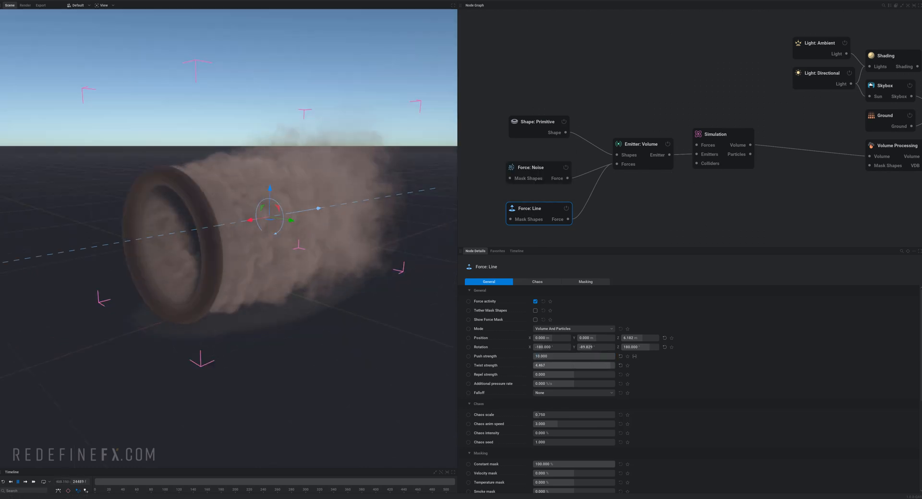
left_click_drag(610, 365, 606, 365)
left_click(546, 365)
type("3")
key("Return")
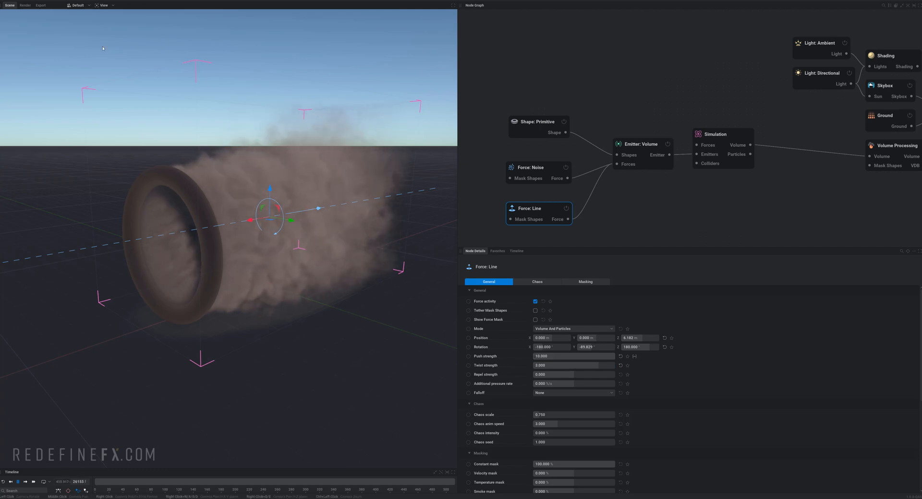
Step: Disable the Skybox node so the smoke has a dark background
middle_click_drag(749, 122, 562, 156)
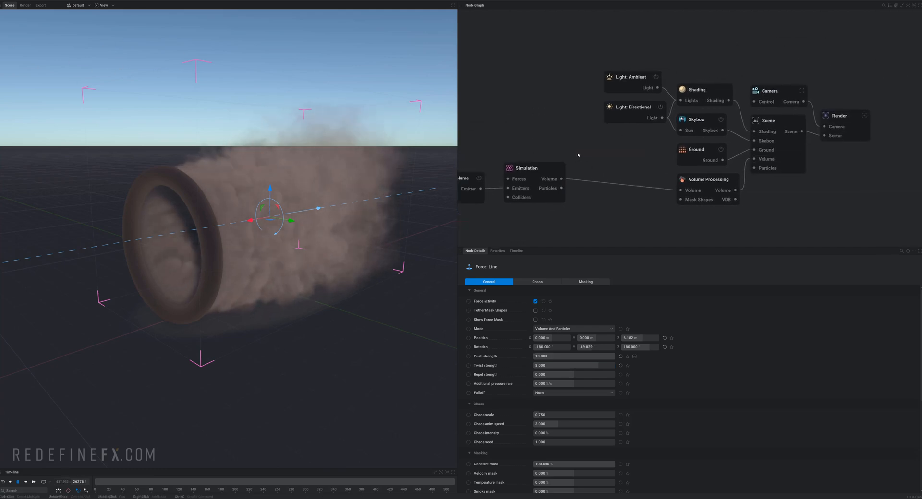
left_click(720, 121)
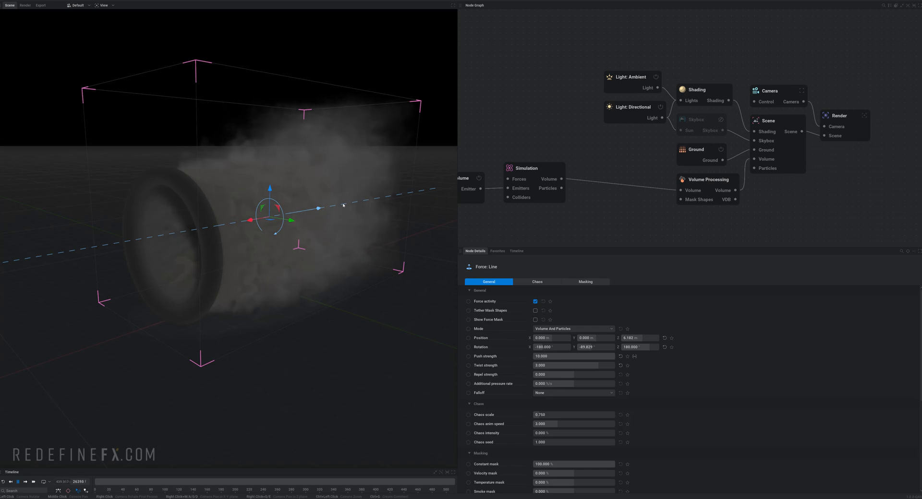
middle_click_drag(242, 188, 232, 137)
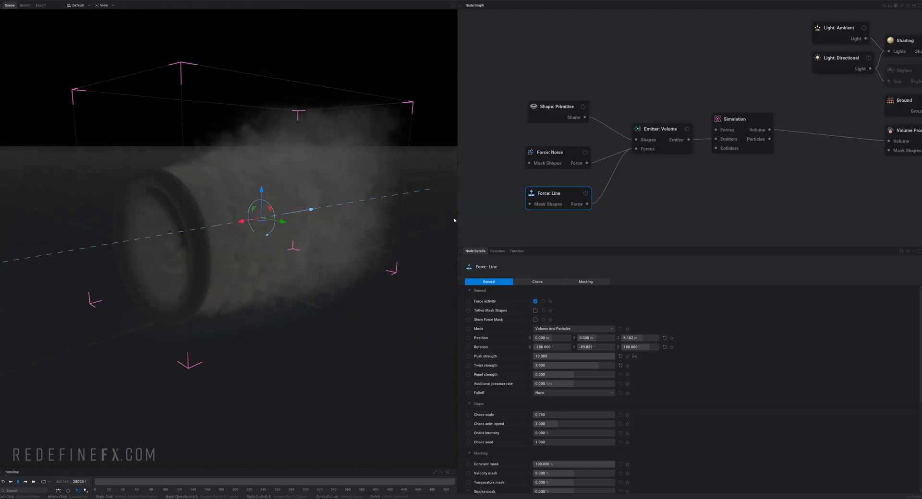
Step: Turn off Show emitter for the volume emitter
left_click(659, 133)
scroll(574, 352, "down", 5)
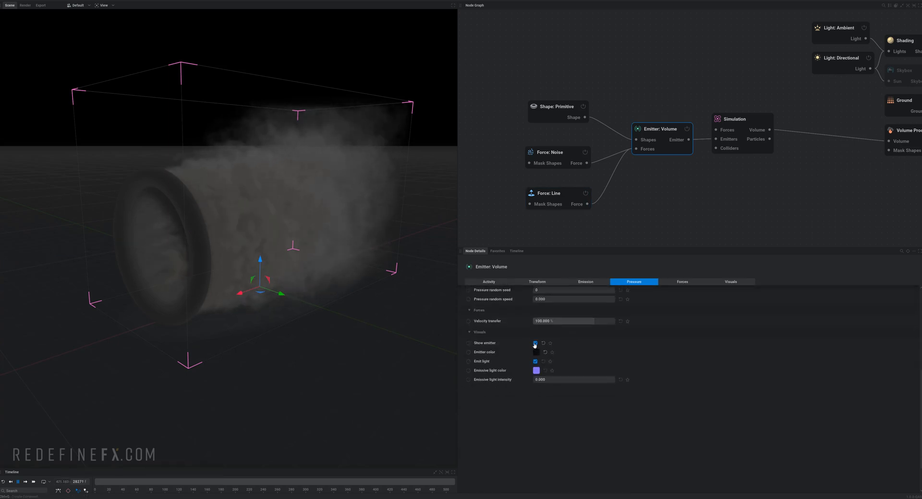
left_click(535, 344)
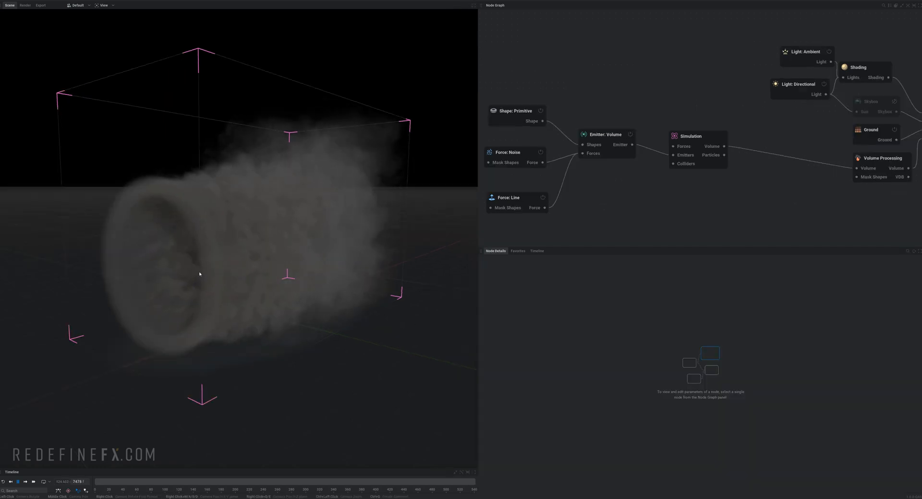
Step: Change the Simulation node's simulation mode to Colored Smoke
left_click(604, 140)
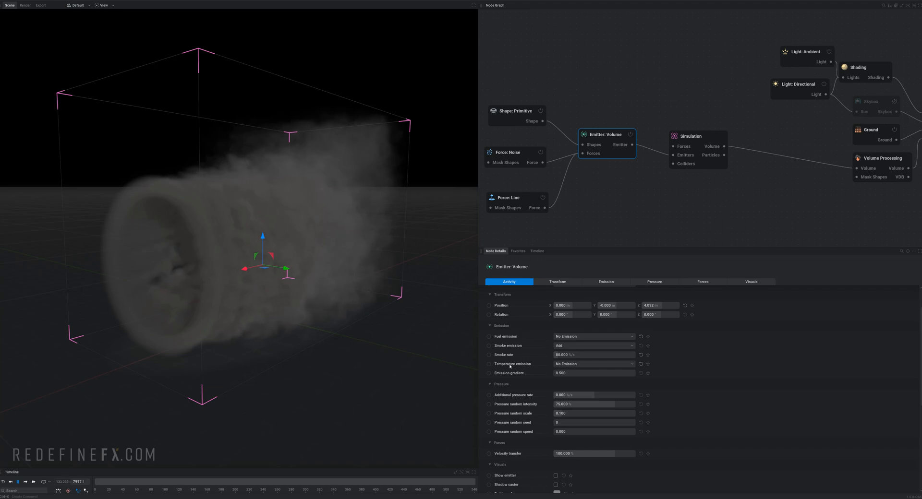
left_click_drag(703, 137, 692, 138)
scroll(539, 364, "down", 1)
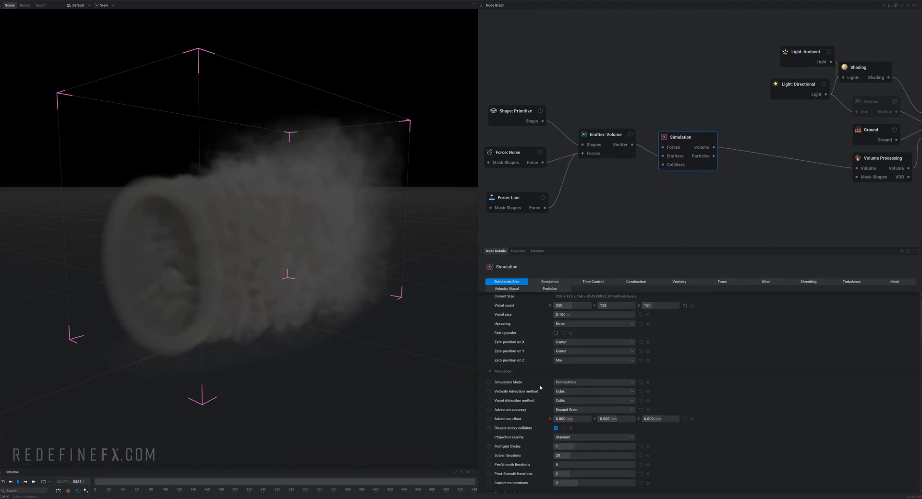
left_click(576, 382)
left_click(571, 395)
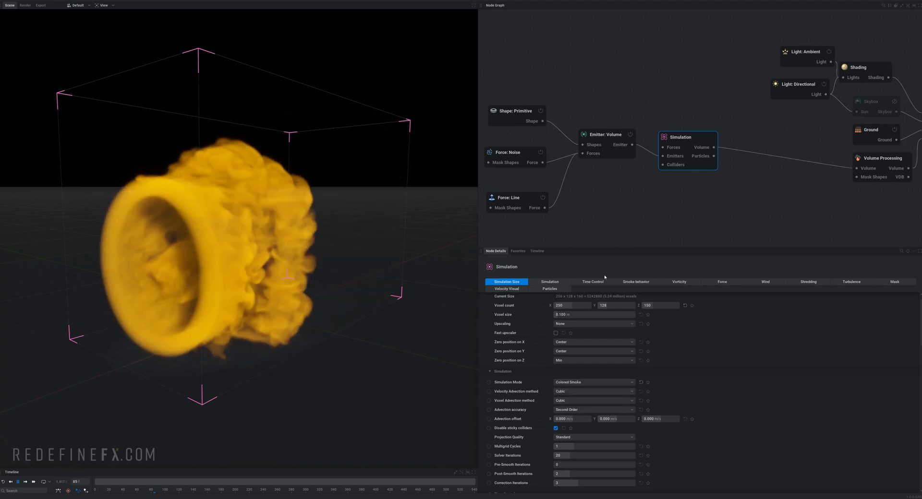
Step: Change the volume emitter's smoke color to a neutral grey
left_click(598, 139)
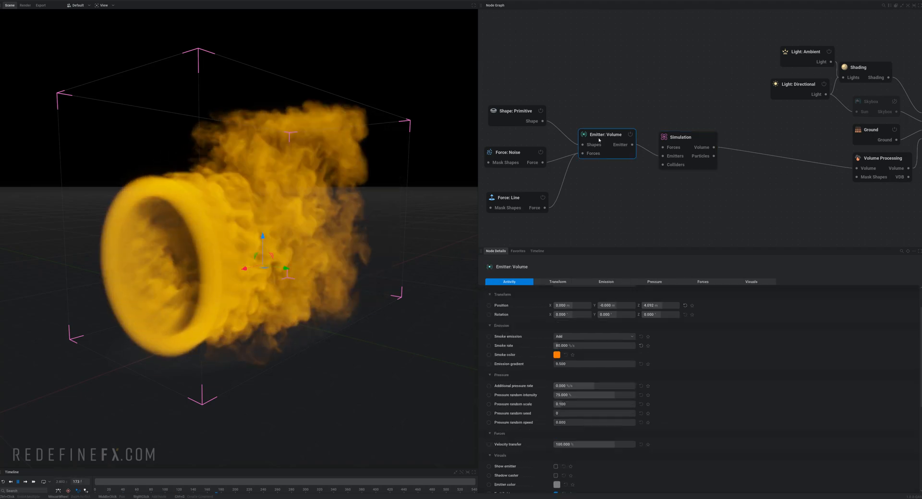
left_click(556, 355)
left_click_drag(610, 388, 584, 396)
left_click_drag(584, 398, 586, 399)
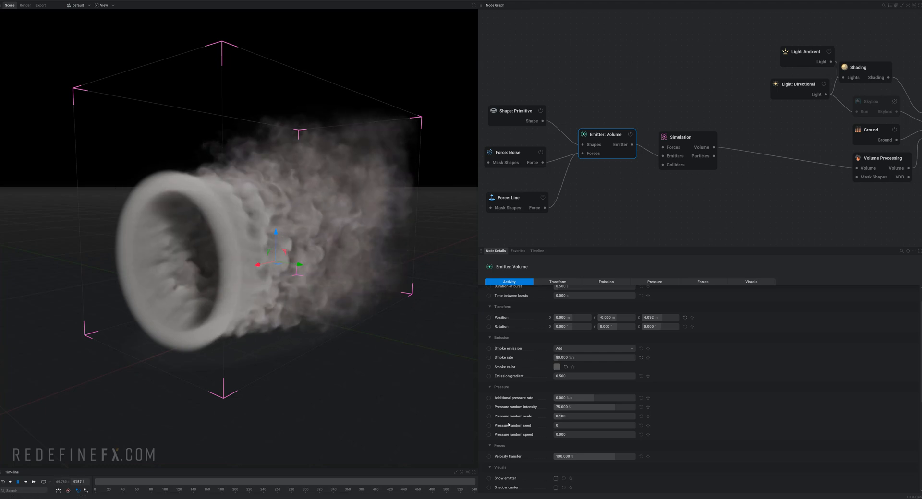
Step: Set the volume emitter's additional pressure rate to 45 and its pressure random intensity to about 36%
left_click(560, 399)
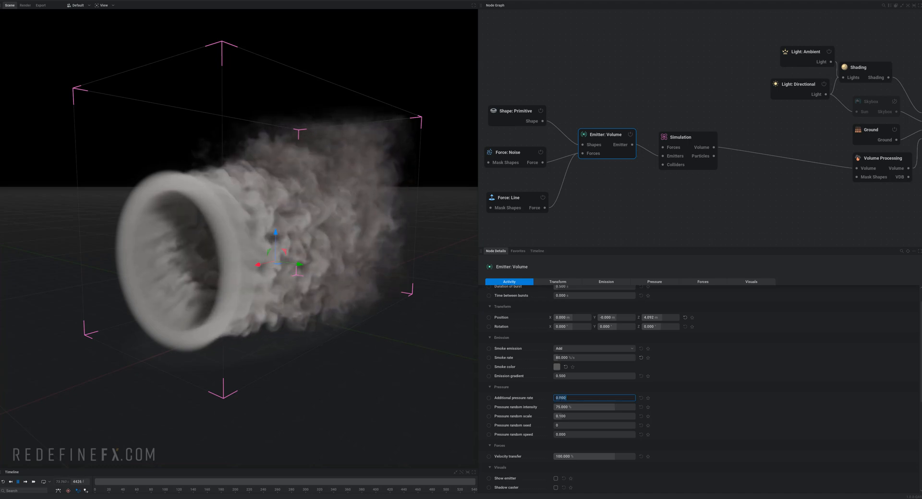
type("45")
key("Return")
left_click_drag(564, 407, 560, 409)
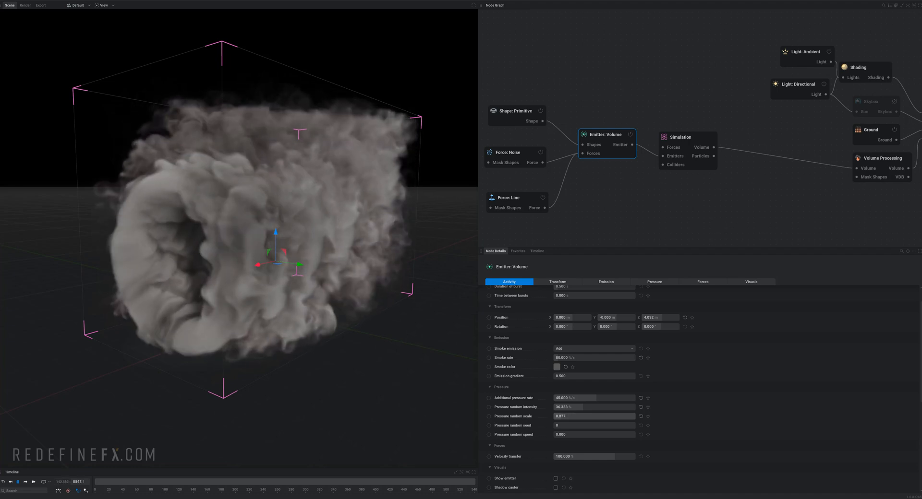
Step: Set the emitter's pressure random scale to about 0.23 and its pressure random speed to about 10.8
left_click_drag(594, 416, 596, 416)
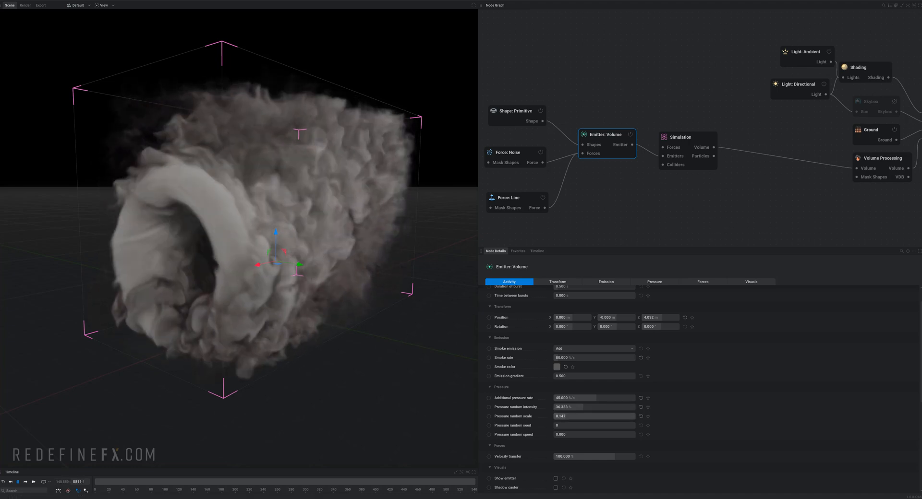
left_click_drag(594, 416, 597, 416)
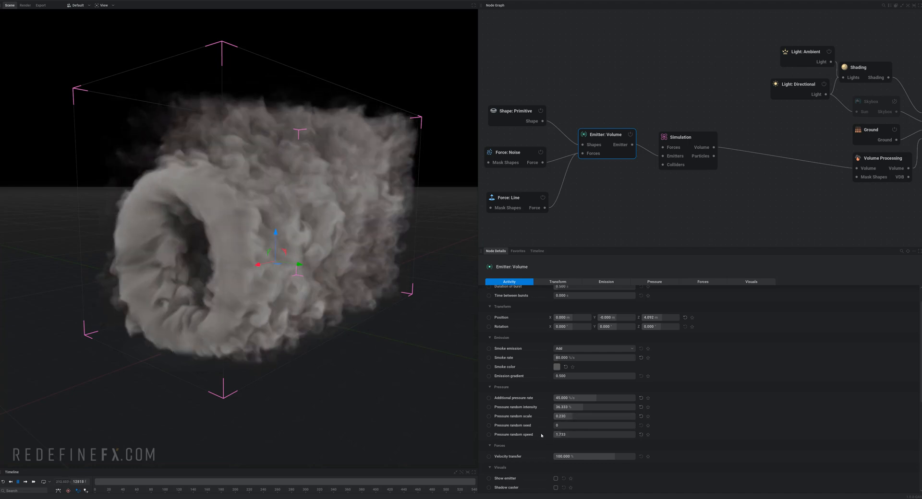
left_click_drag(555, 434, 597, 434)
left_click_drag(315, 201, 199, 209)
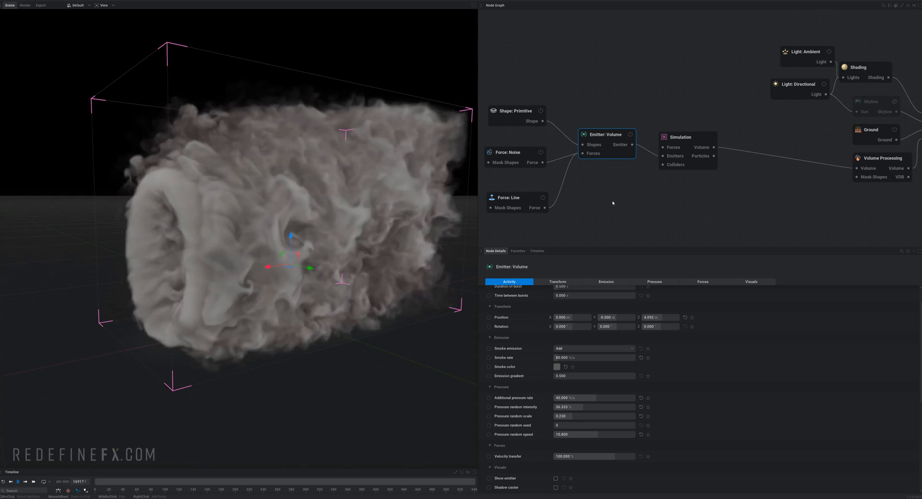
Step: Add a Force: Point node to the node graph below the volume emitter
left_click(613, 203)
right_click(599, 193)
mouse_move(616, 267)
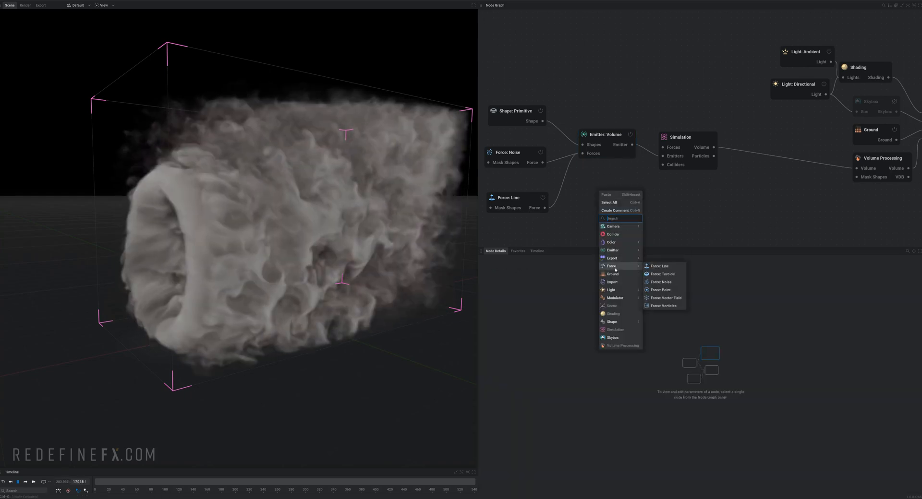
left_click(661, 290)
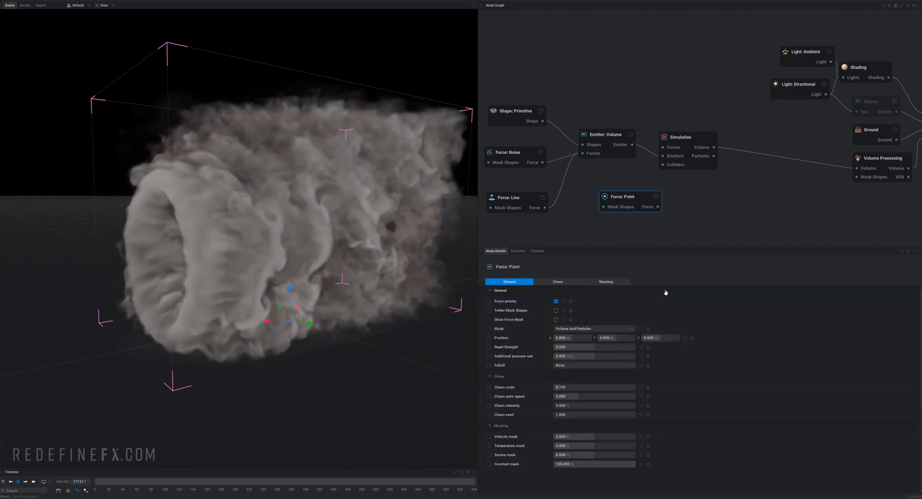
left_click_drag(623, 200, 606, 198)
Step: Connect the point force to the Simulation node's forces input, making room between the nodes
left_click_drag(671, 155, 694, 156)
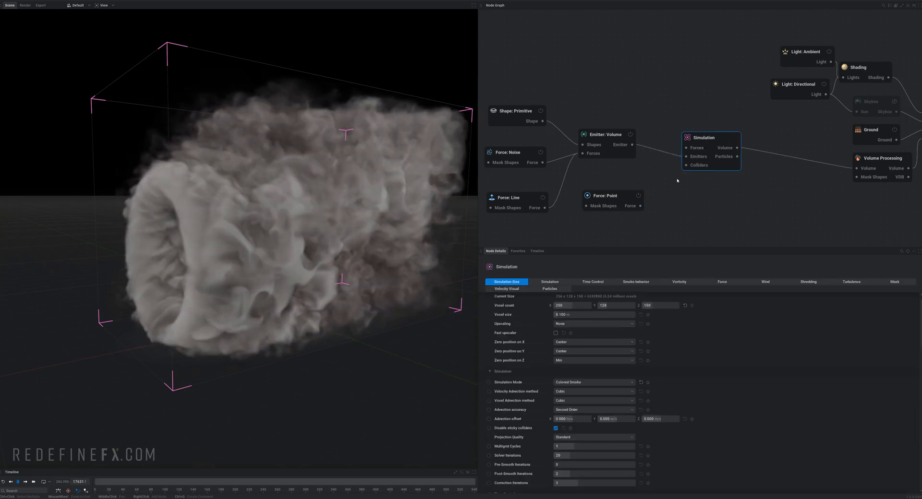
left_click_drag(640, 205, 689, 149)
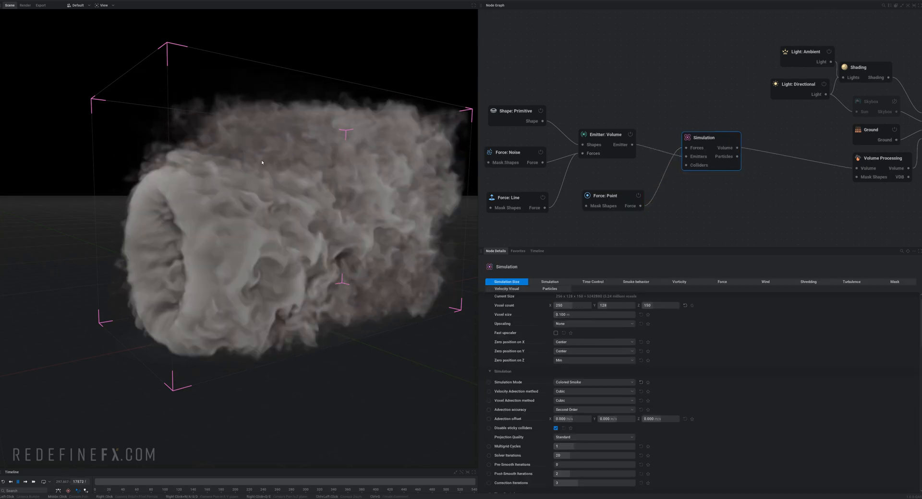
left_click_drag(589, 140, 592, 143)
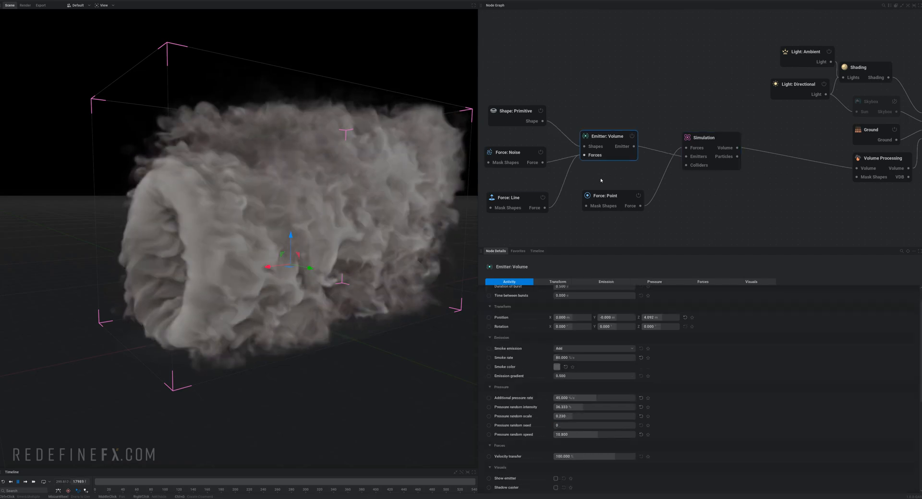
Step: Move the point force near the box end opposite the torus, at about X -8.2 m and Z 6.3 m
left_click(601, 197)
left_click_drag(290, 301, 290, 274)
left_click_drag(290, 220, 405, 265)
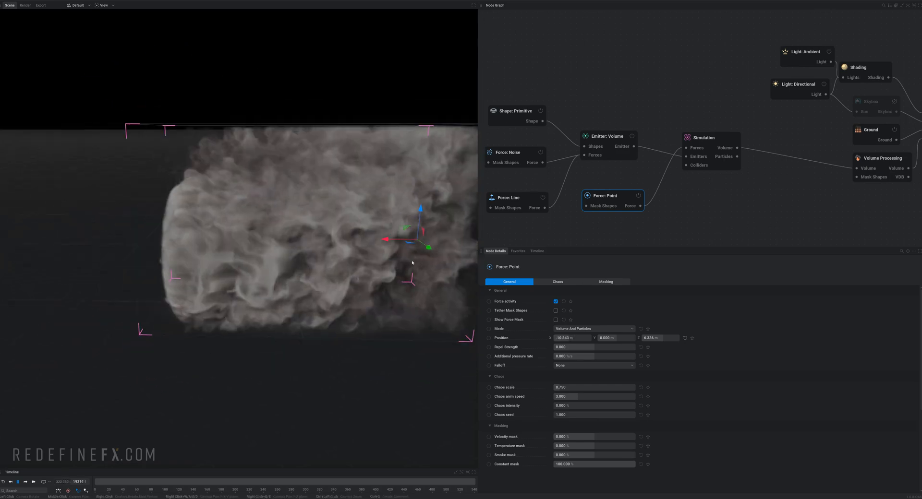
middle_click_drag(406, 266, 378, 244)
left_click_drag(246, 227, 226, 228)
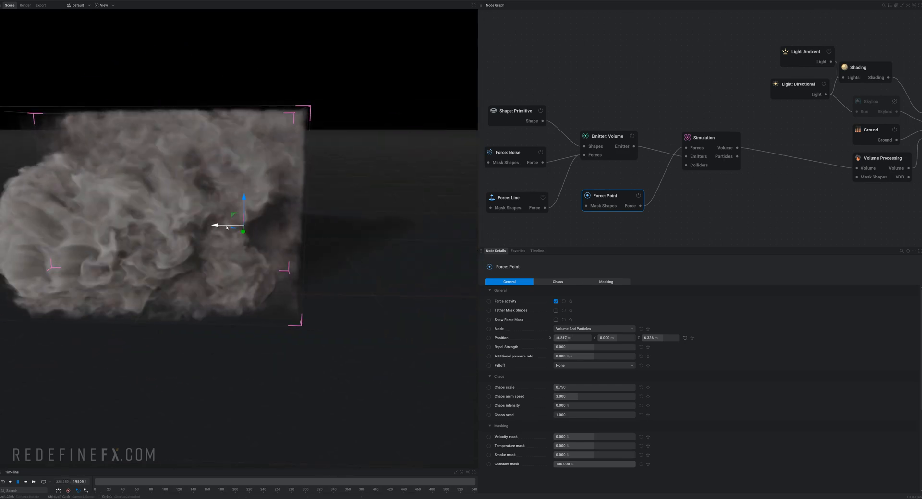
middle_click_drag(251, 236, 329, 251)
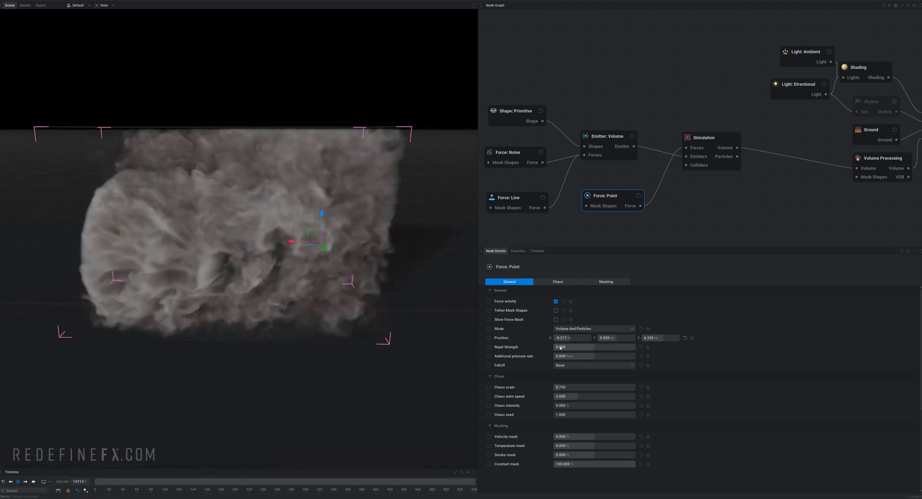
Step: Set the point force's repel strength to -1.5 so it pulls the smoke inward
mouse_move(565, 348)
left_mouse_down()
mouse_move(628, 347)
mouse_move(569, 347)
left_mouse_up()
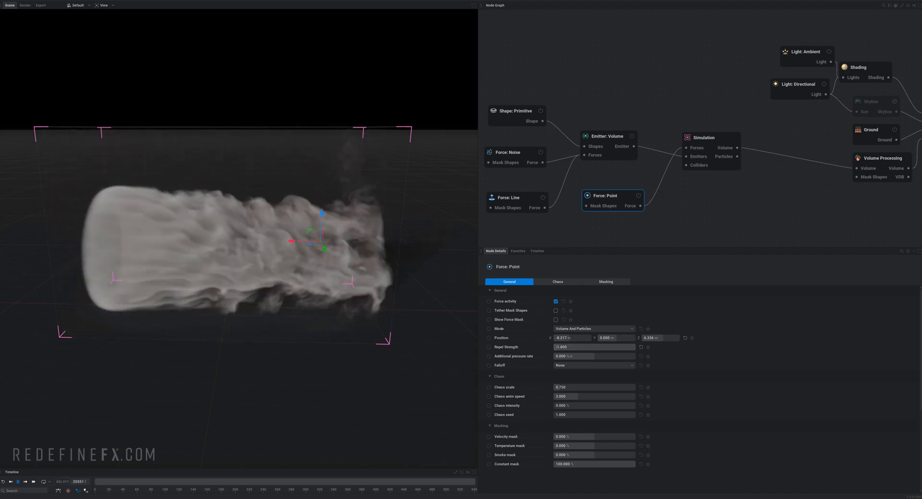
left_click_drag(569, 347, 570, 347)
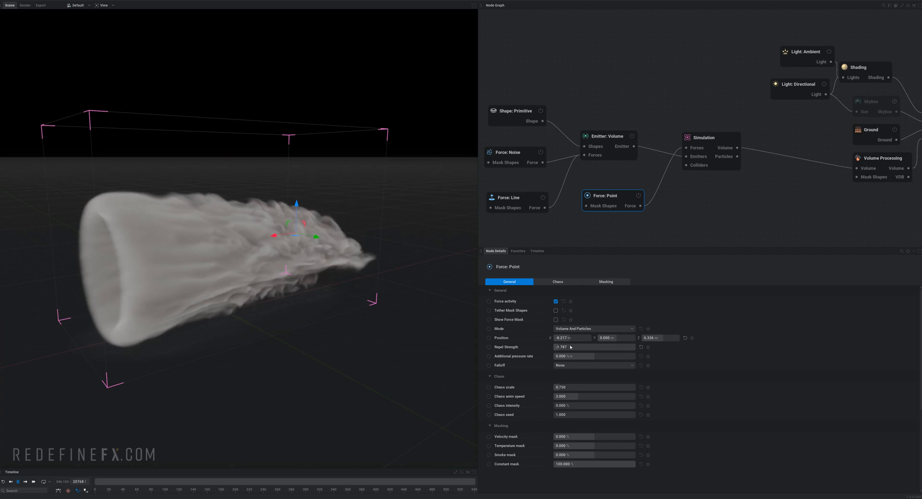
double_click(571, 347)
type("-1.5")
key("Return")
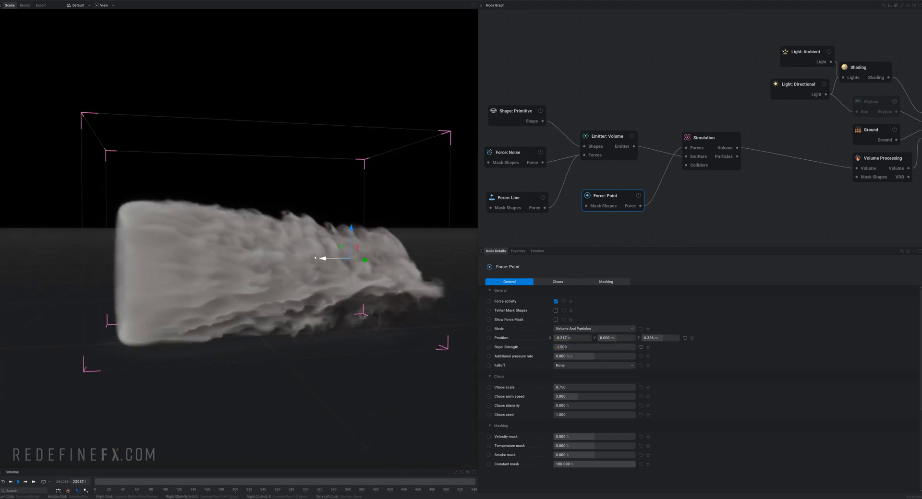
left_click_drag(319, 255, 369, 271)
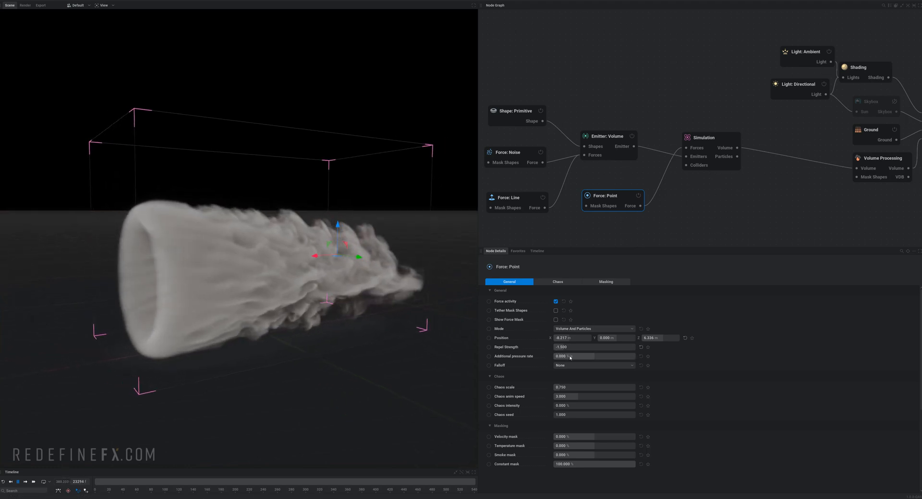
Step: Set the point force's additional pressure rate to -2.5 and lower the force to about Z 5.98 m
left_click_drag(570, 357, 557, 358)
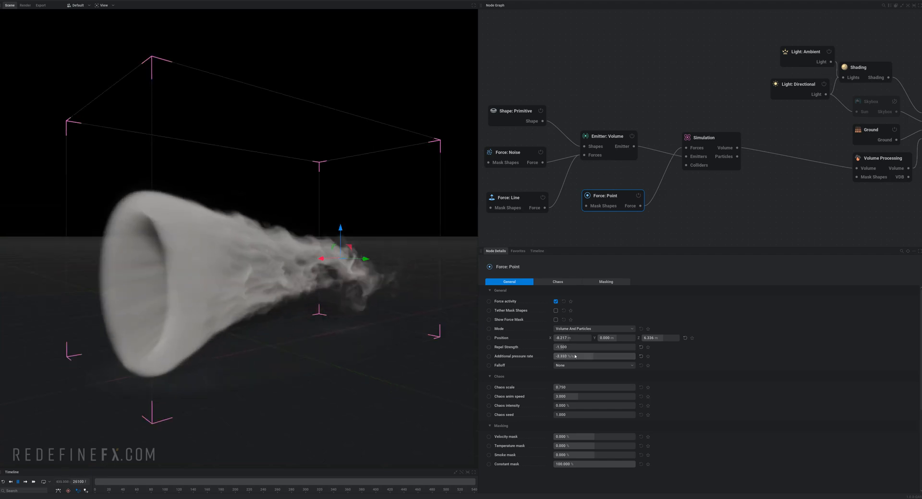
double_click(571, 356)
type("-")
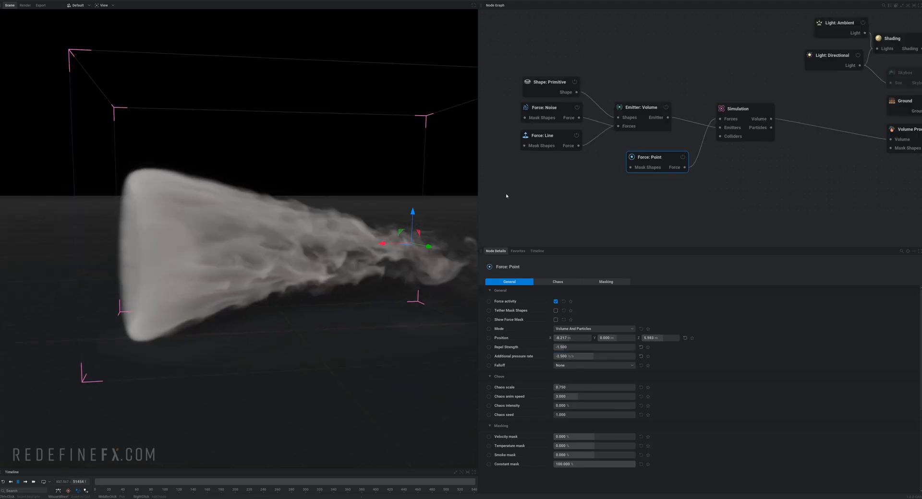
left_click_drag(216, 202, 150, 200)
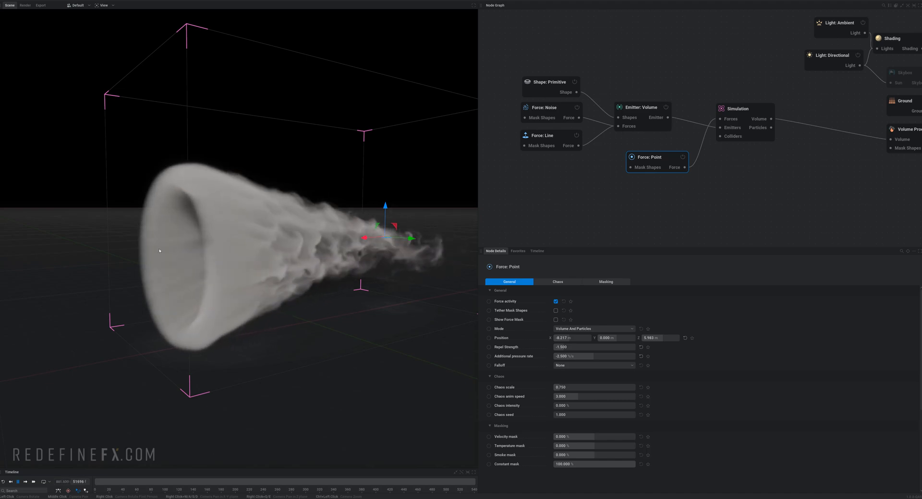
left_click_drag(187, 241, 192, 174)
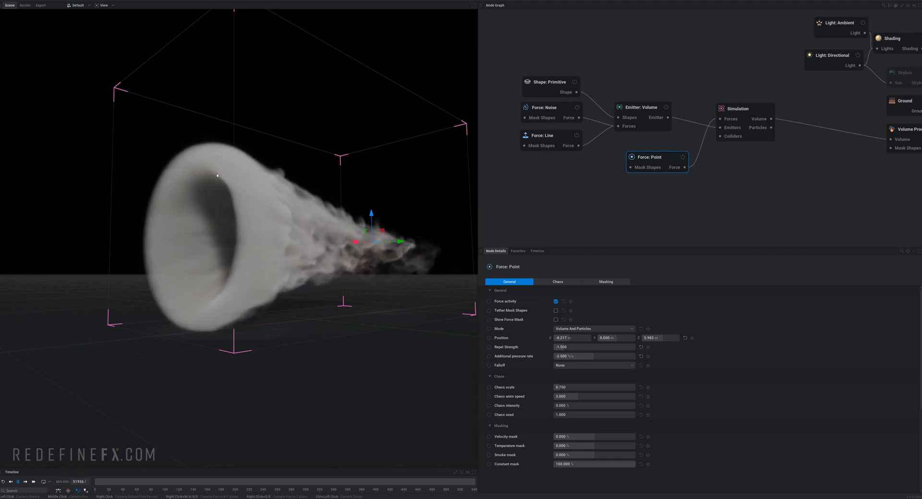
Step: Set the point force's falloff to Linear and enlarge its falloff radius to about 18 m
left_click(580, 367)
left_click(560, 381)
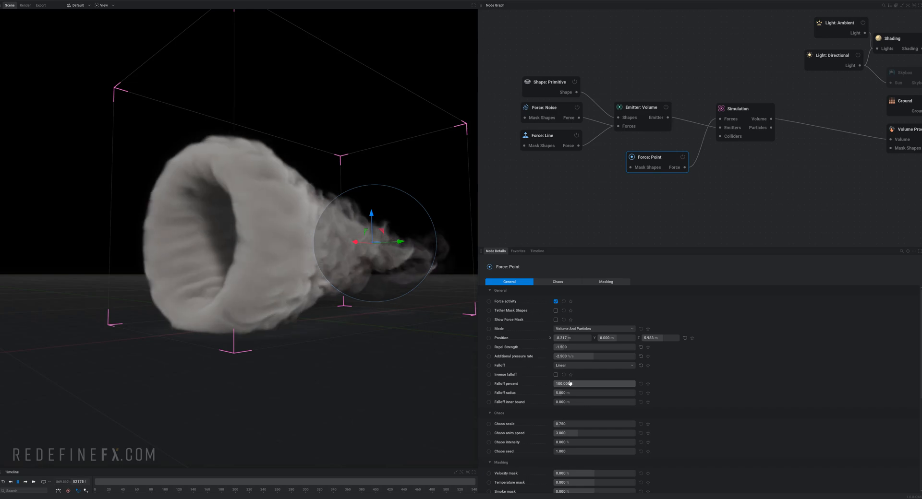
left_click_drag(290, 287, 370, 269)
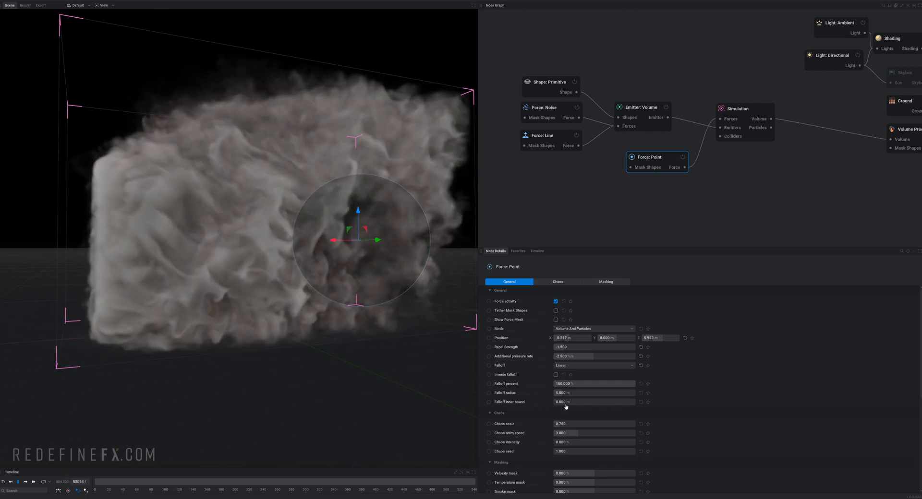
mouse_move(576, 393)
left_mouse_down()
mouse_move(619, 393)
mouse_move(576, 393)
mouse_move(584, 392)
left_mouse_up()
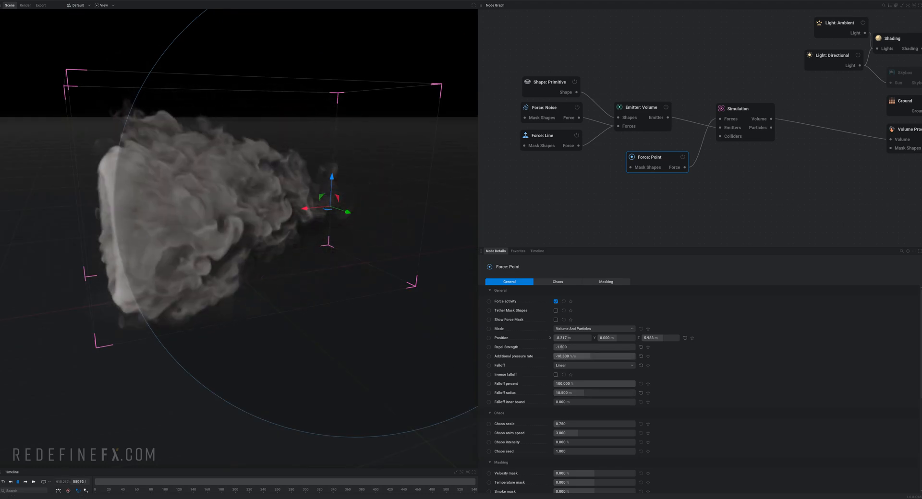
Step: Lower the point force's additional pressure rate to about -13.2 and set its falloff radius to 20 m
left_click_drag(590, 356, 590, 356)
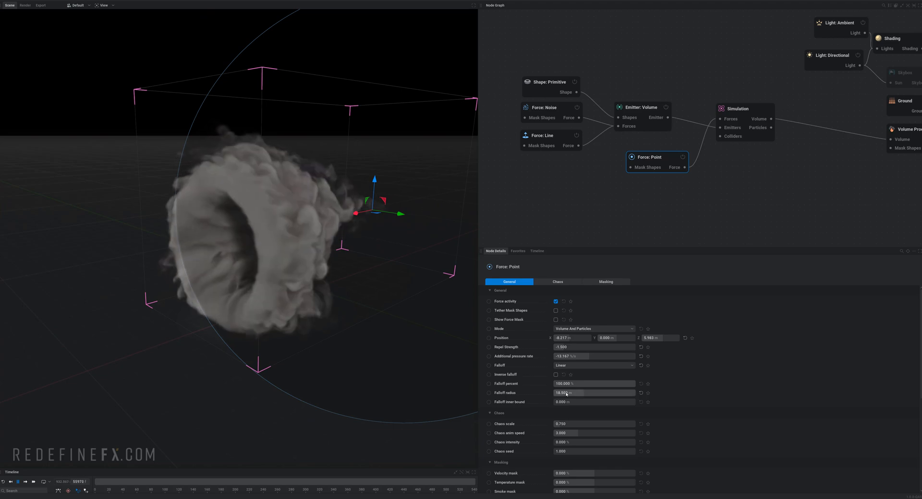
left_click_drag(567, 394, 572, 394)
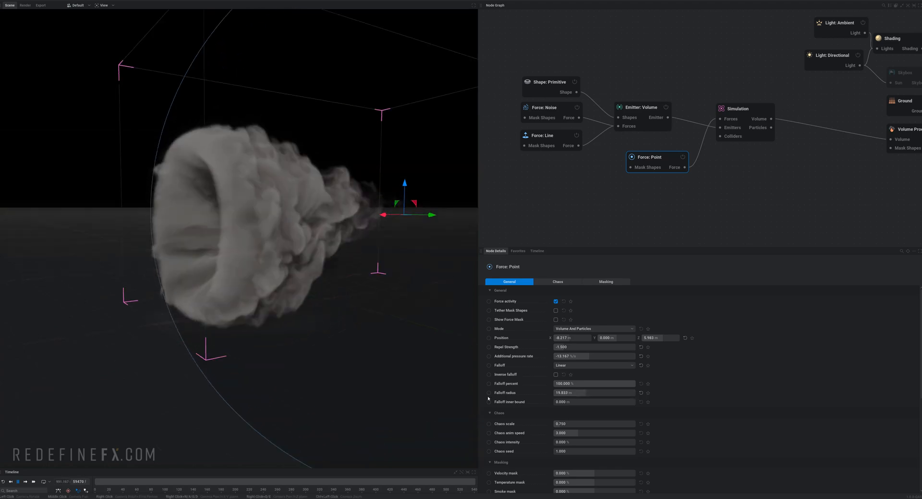
double_click(571, 392)
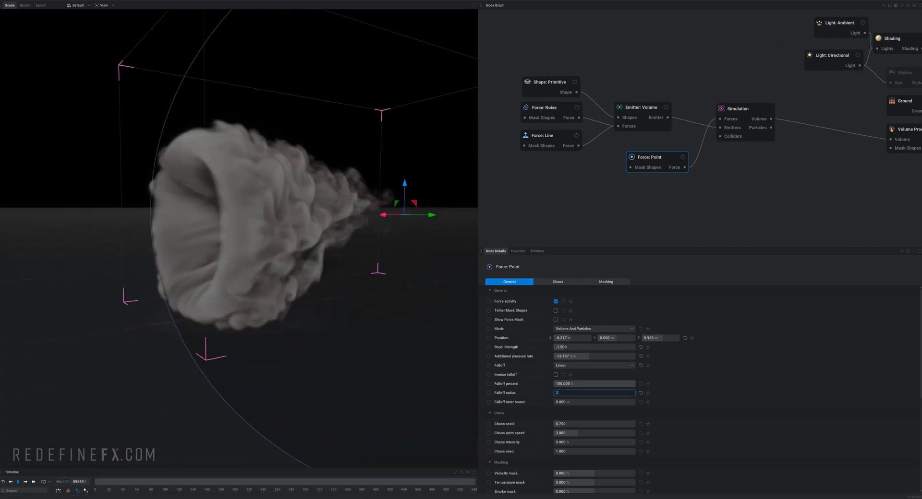
type("20")
key("Return")
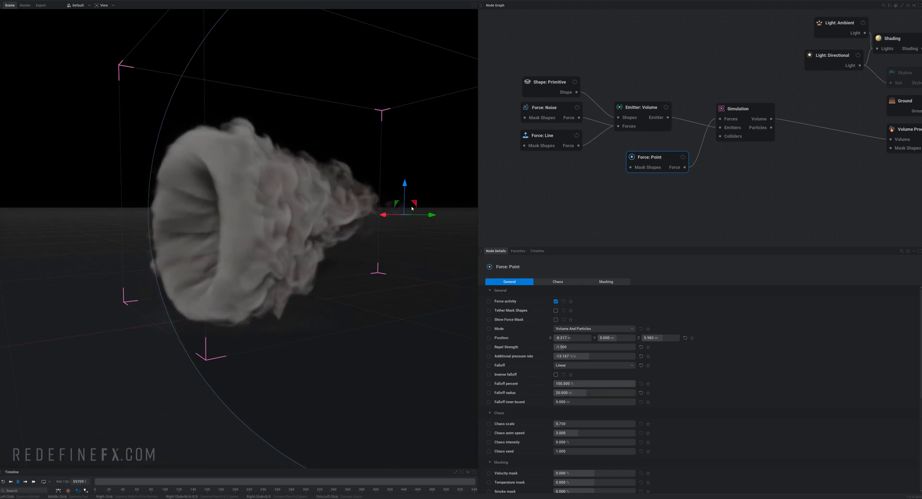
left_click_drag(164, 151, 121, 134)
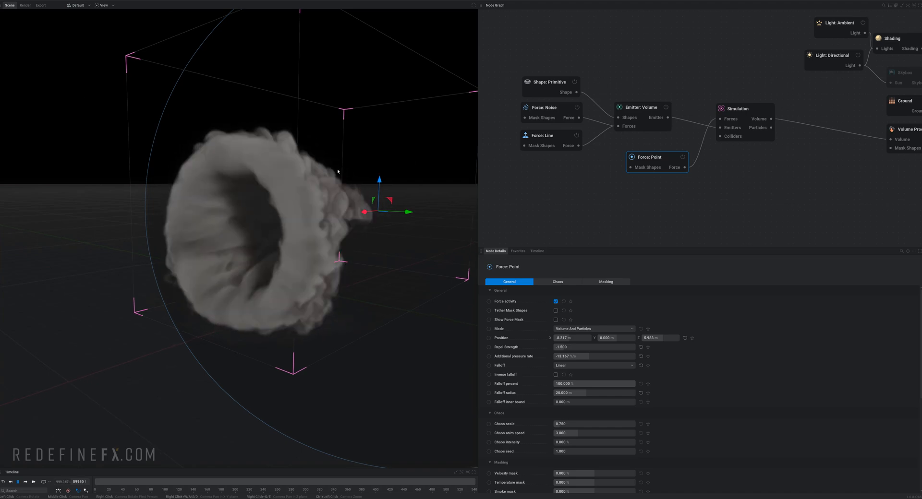
Step: Add a second Force: Noise node below the line force and connect it to the volume emitter's forces input
right_click(539, 168)
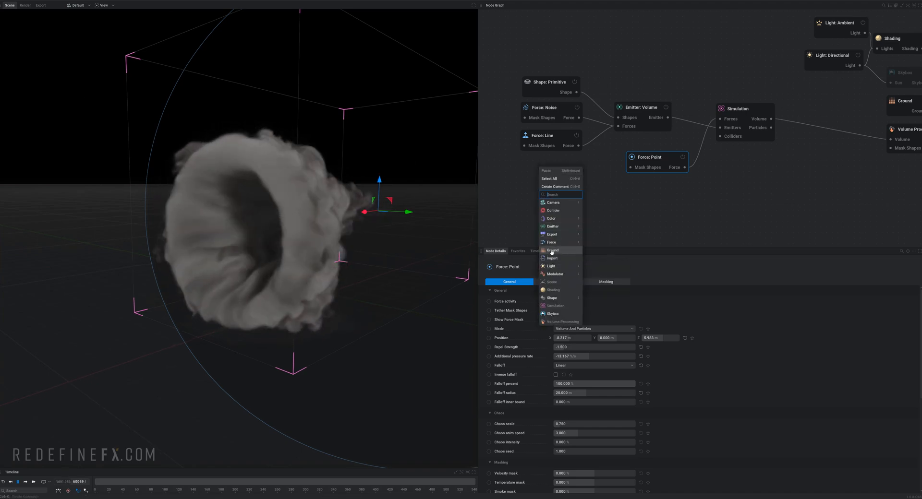
mouse_move(552, 242)
left_click(602, 262)
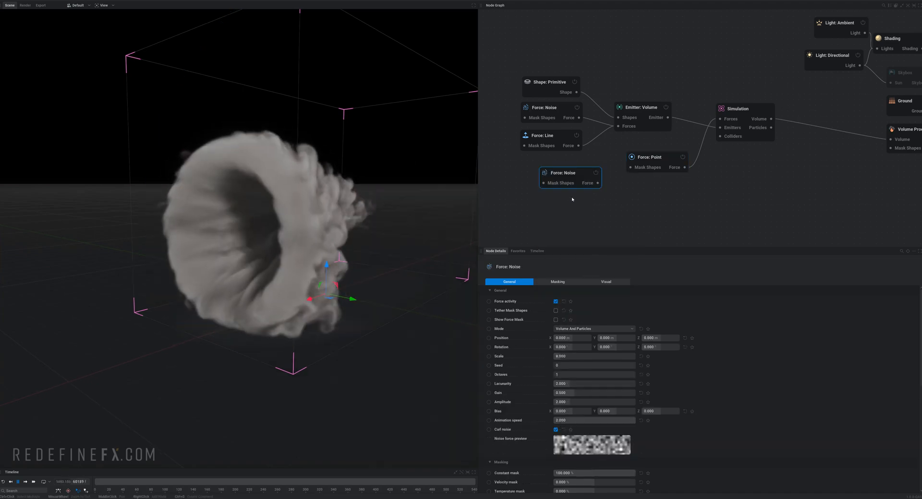
left_click_drag(567, 184, 641, 111)
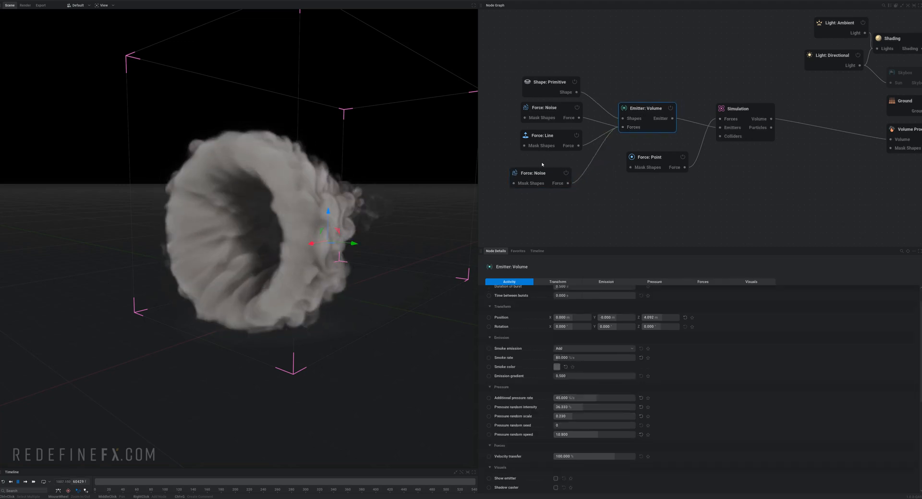
left_click_drag(545, 176, 546, 177)
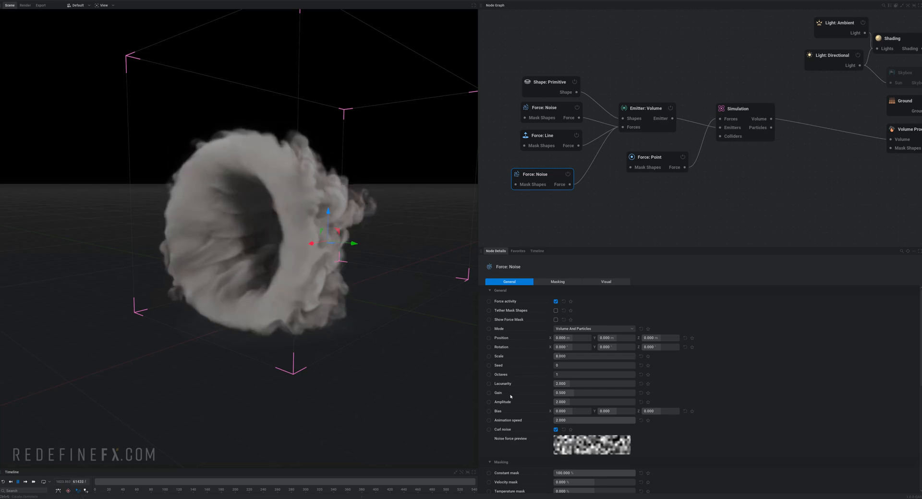
Step: Raise the new noise force's amplitude to about 8.1, gain to about 1.6, lacunarity to 9.4 and octaves to 5
left_click_drag(562, 405, 725, 385)
mouse_move(505, 387)
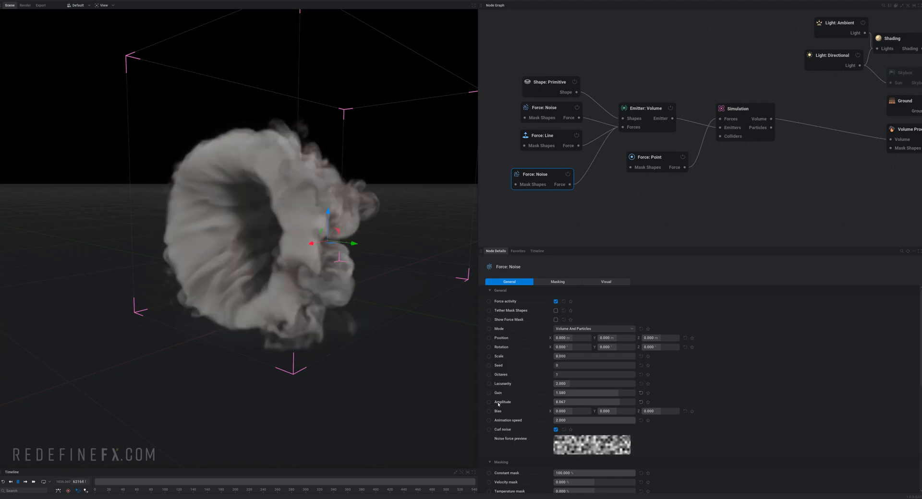
left_click_drag(558, 387, 601, 375)
left_click_drag(238, 230, 226, 235)
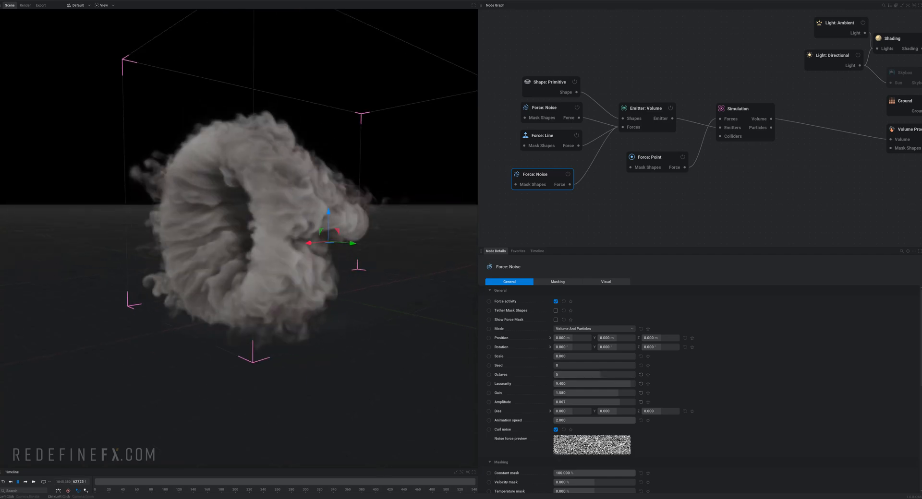
left_click_drag(296, 242, 301, 242)
left_click_drag(384, 297, 331, 331)
left_click_drag(182, 194, 228, 192)
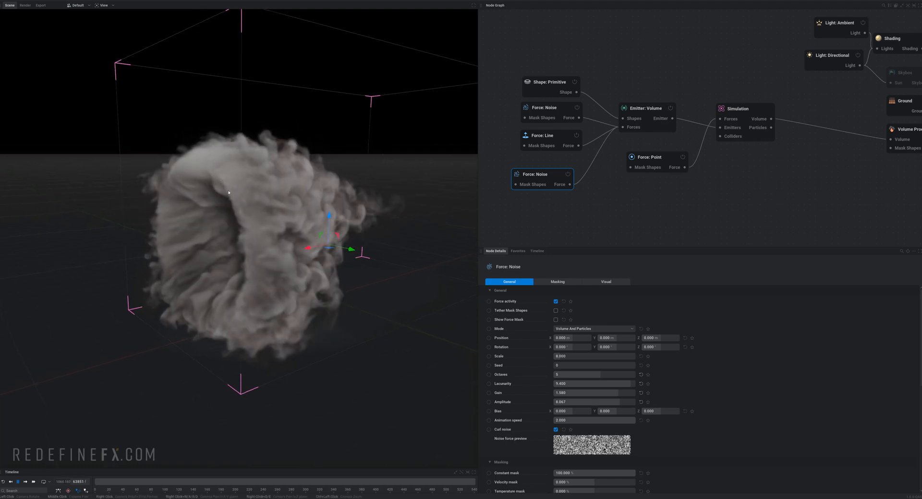
Step: Lower the point force's additional pressure rate to about -18 and reposition it at about X -7.8 m
left_click(659, 156)
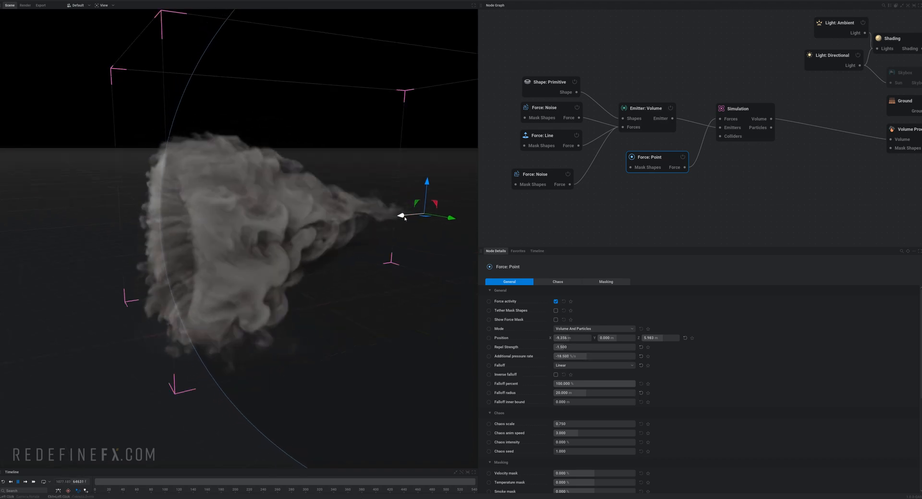
left_click_drag(404, 219, 395, 223)
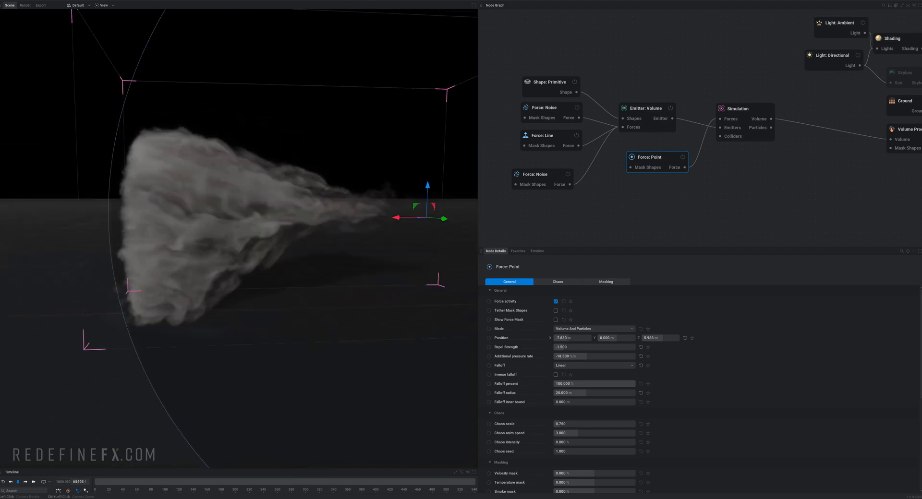
left_click_drag(240, 216, 307, 189)
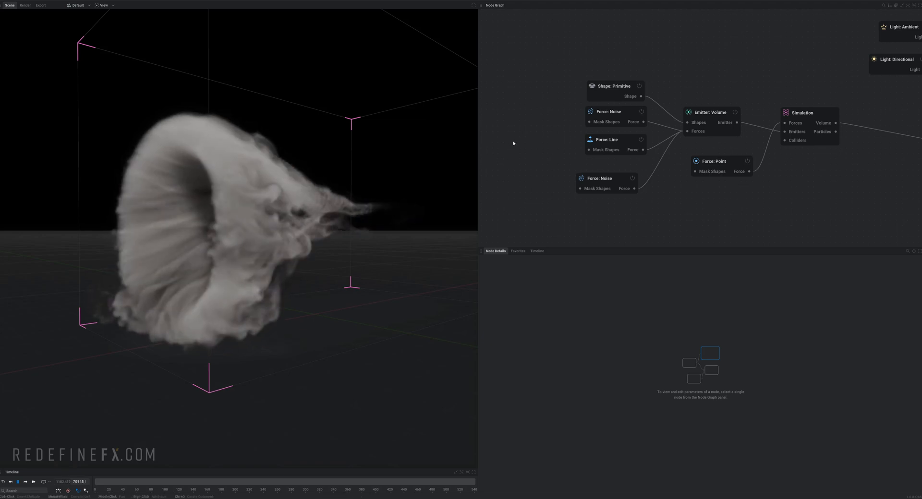
Step: Move the torus shape node clear of the force nodes and expose its rotation with a Pin Override
left_click_drag(614, 89, 591, 82)
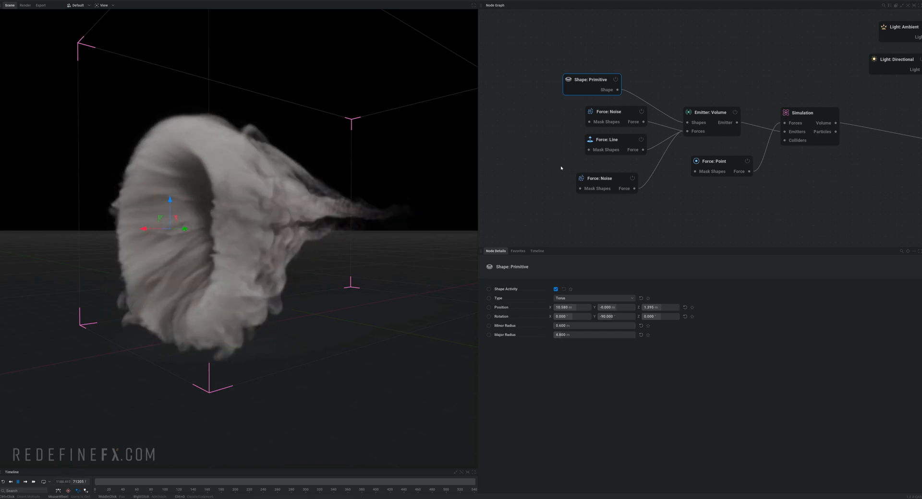
left_click_drag(589, 89, 589, 82)
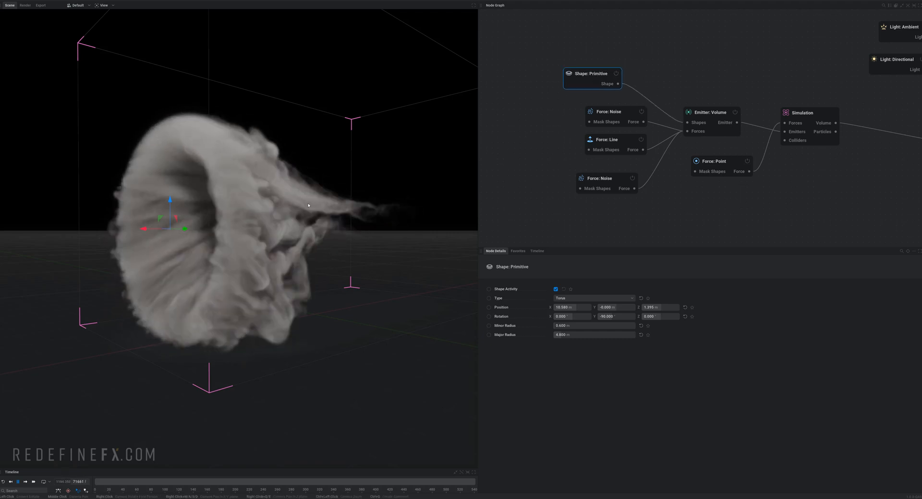
left_click(489, 317)
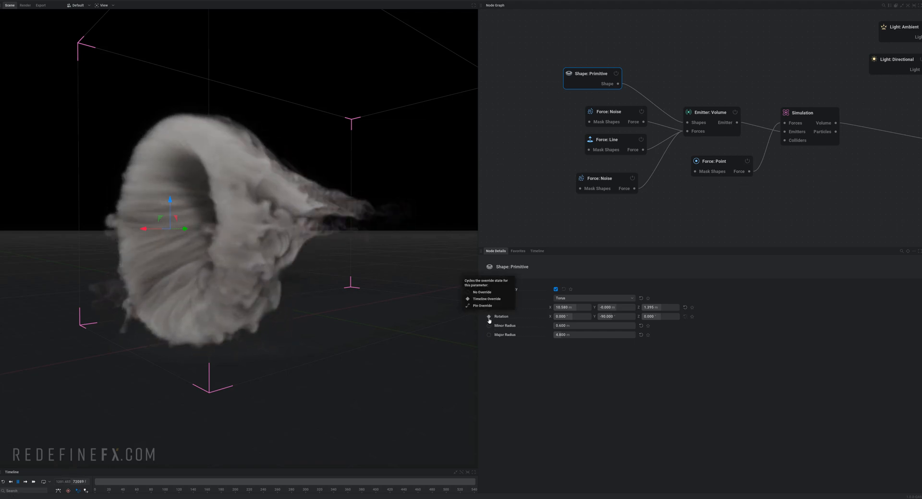
left_click(489, 318)
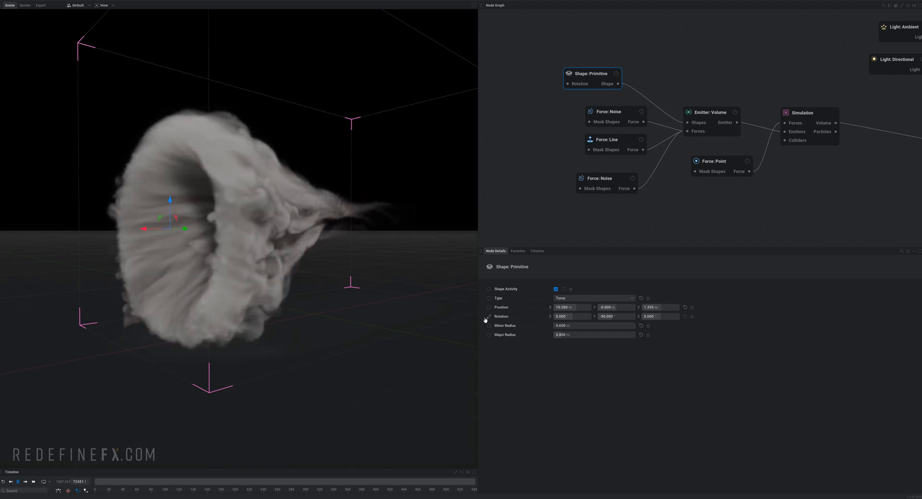
Step: Add a Mod: Oscillator node and connect its signal to the torus shape's rotation input
right_click(509, 134)
mouse_move(528, 237)
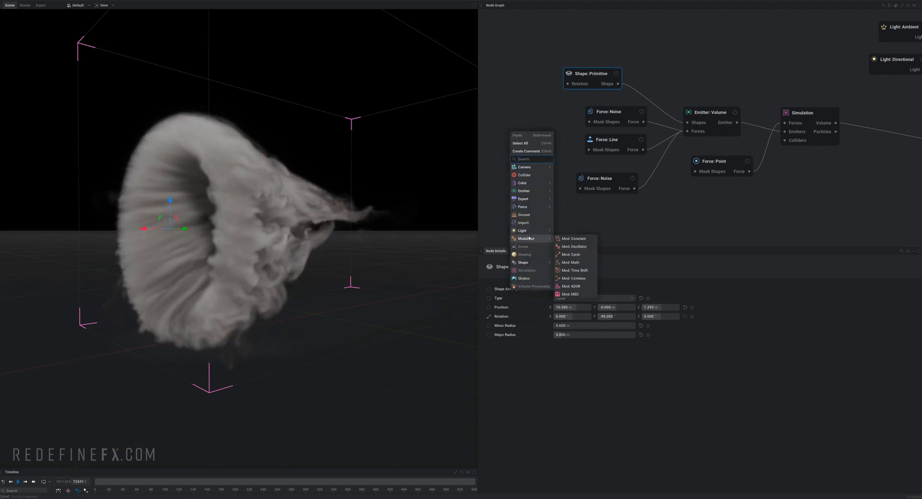
left_click(579, 247)
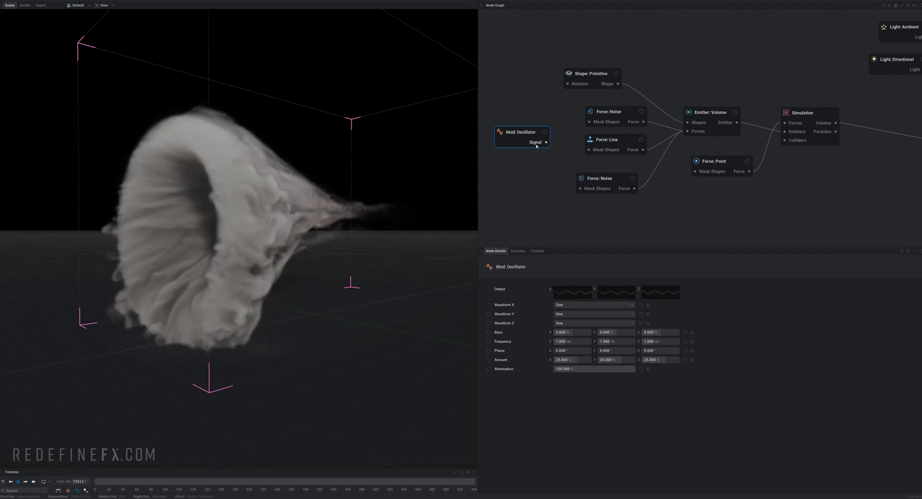
left_click_drag(546, 142, 567, 84)
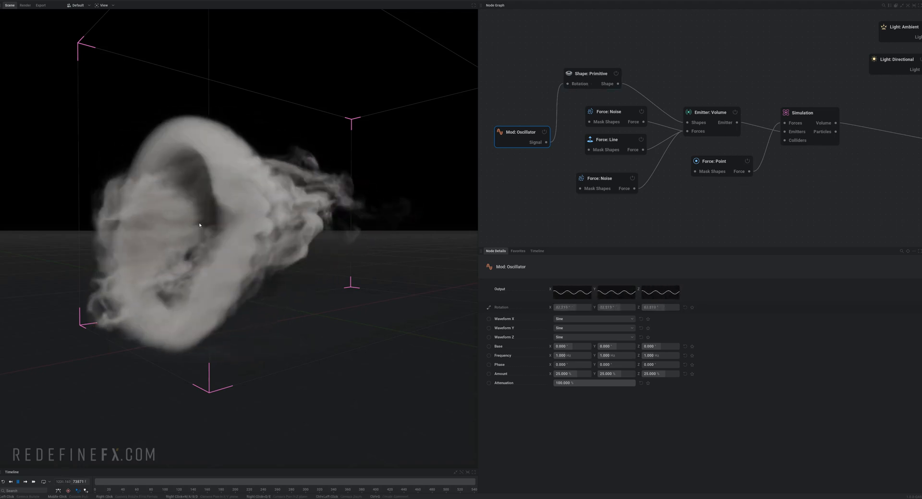
Step: Change the oscillator's X, Y and Z waveforms to Noise
left_click(552, 323)
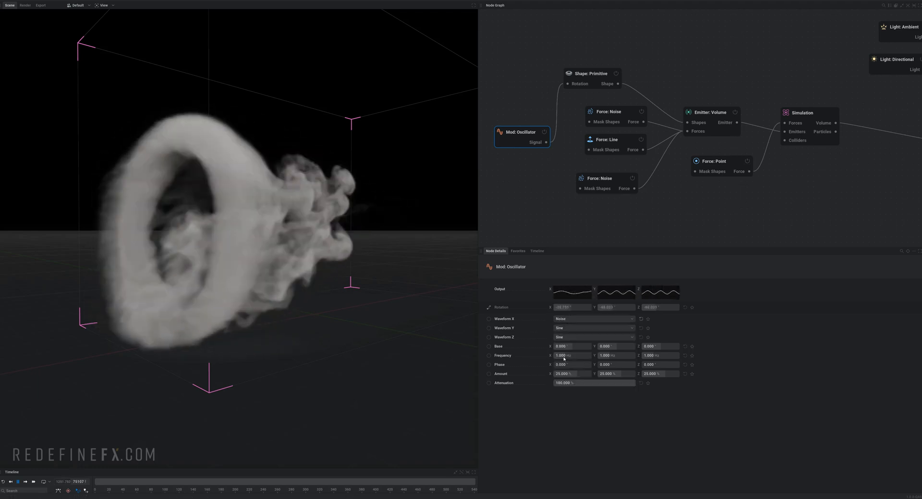
left_click(564, 360)
left_click(563, 332)
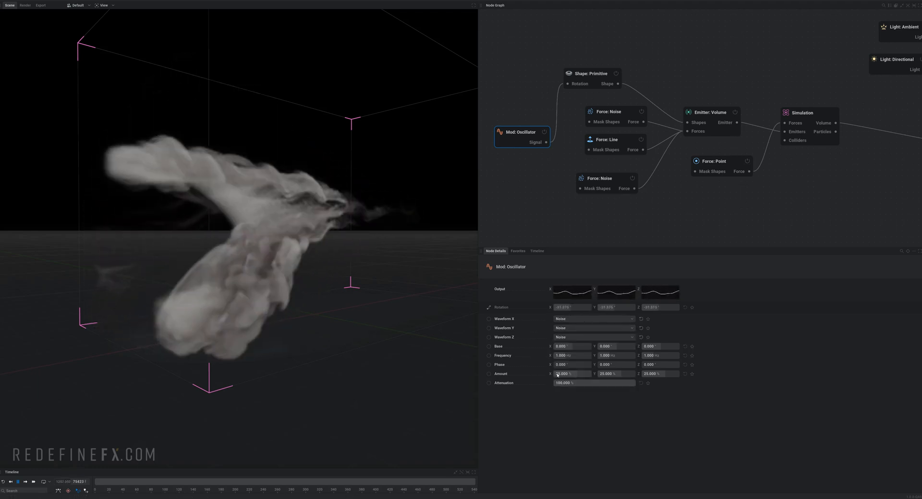
Step: Set the oscillator's amount to 0.8% on X, Y and Z, and its Y base to -90°
left_click(568, 375)
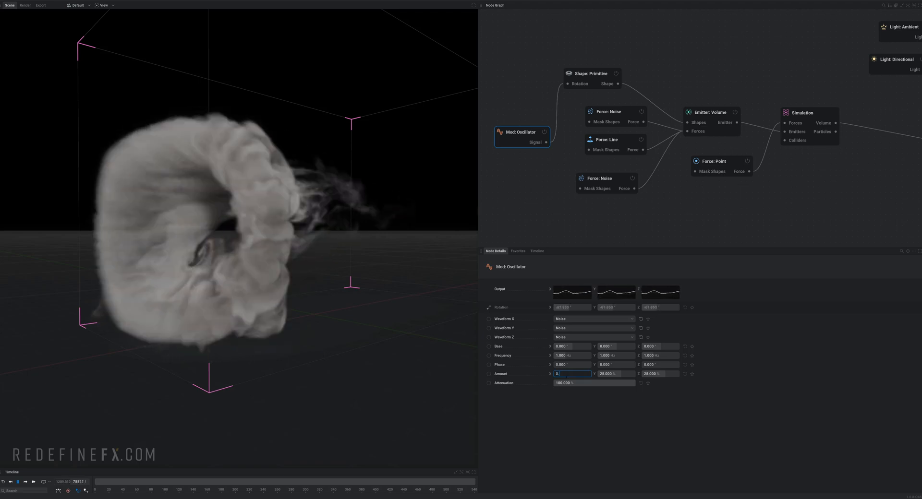
key("Tab")
type("0.8")
key("Tab")
type("0.8")
key("Return")
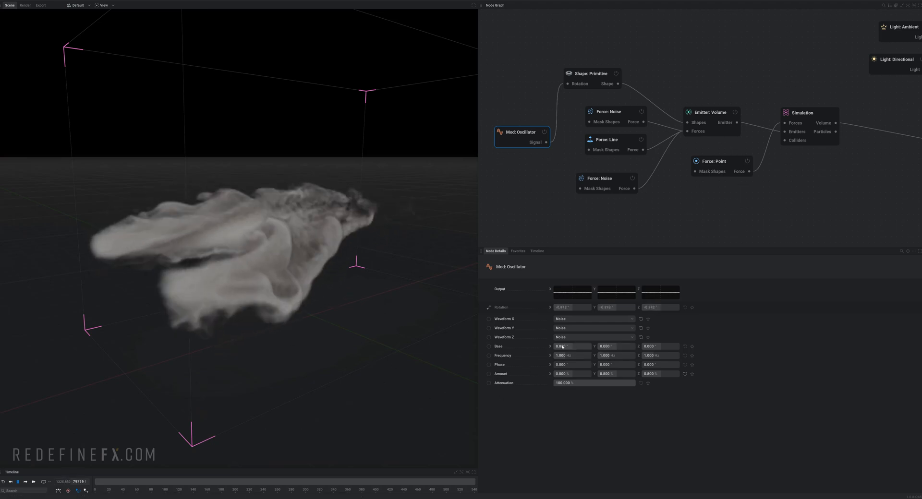
left_click(613, 347)
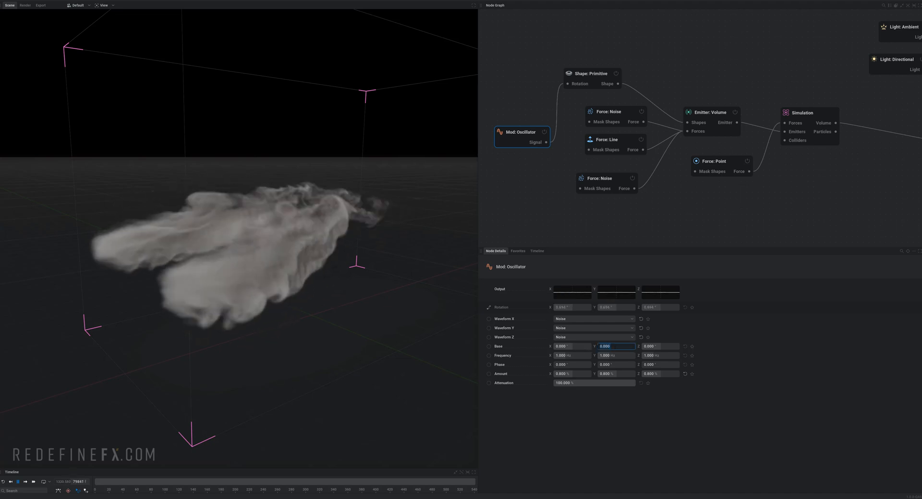
key("Return")
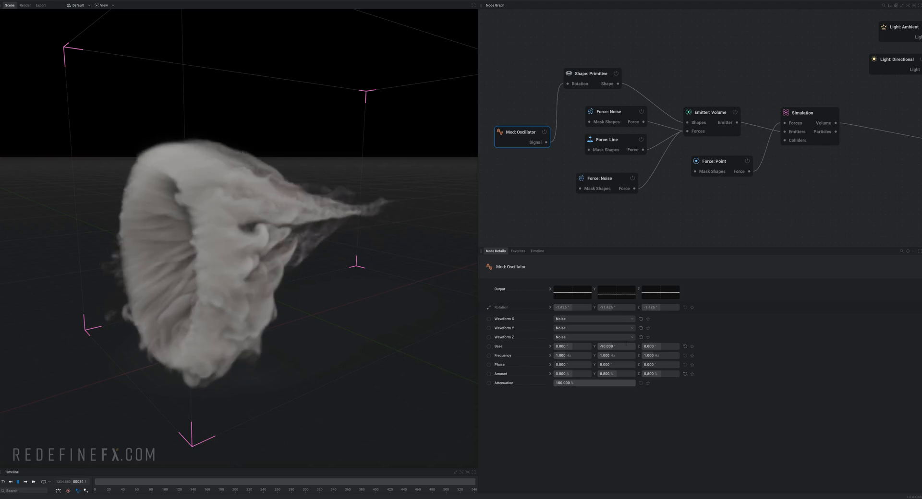
Step: Set the oscillator's amount to 0.6% on X, Y and Z and check the torus smoke from several angles
left_click_drag(268, 249, 333, 207)
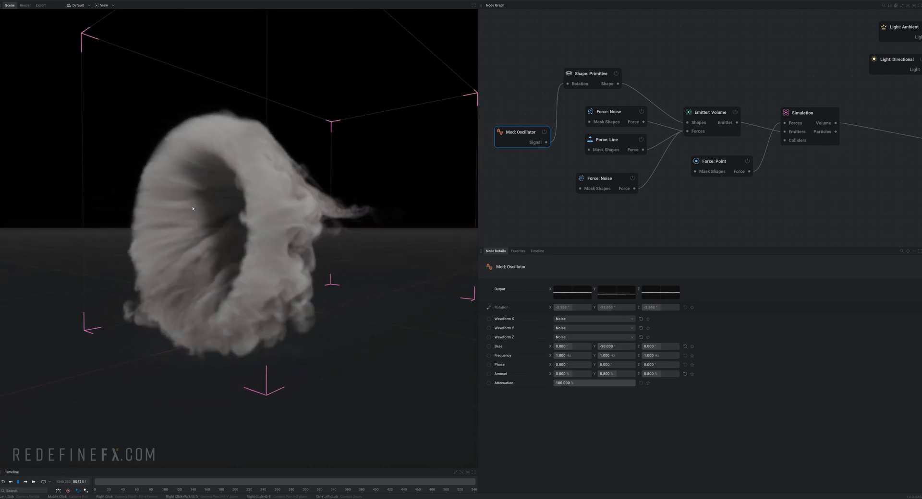
left_click(567, 374)
type("0.6")
key("Tab")
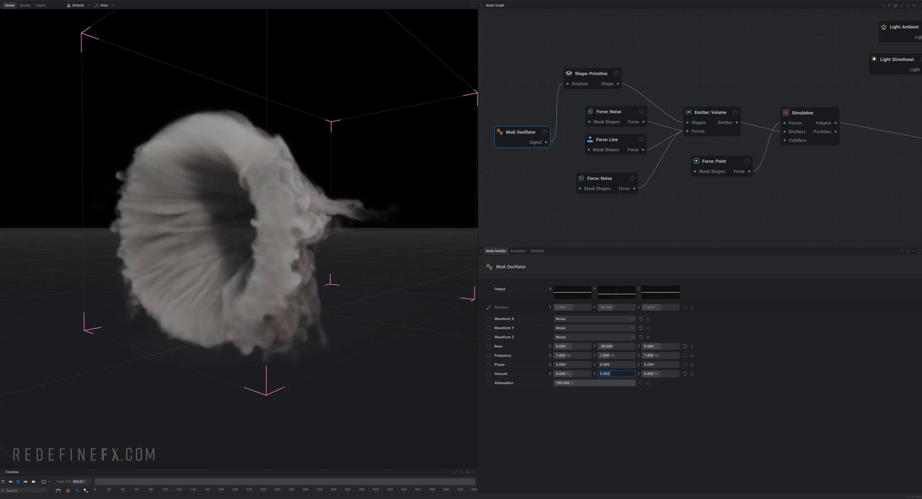
type("0.6")
key("Tab")
type("0.6")
key("Return")
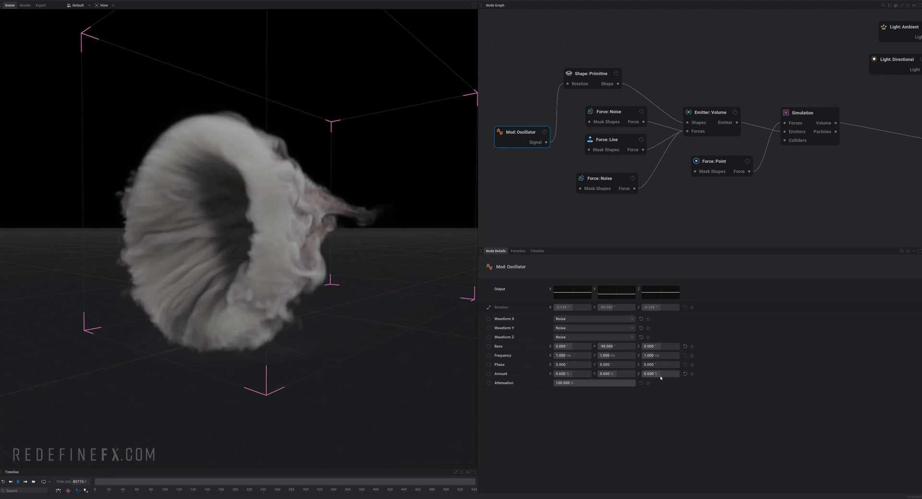
left_click_drag(187, 140, 220, 154)
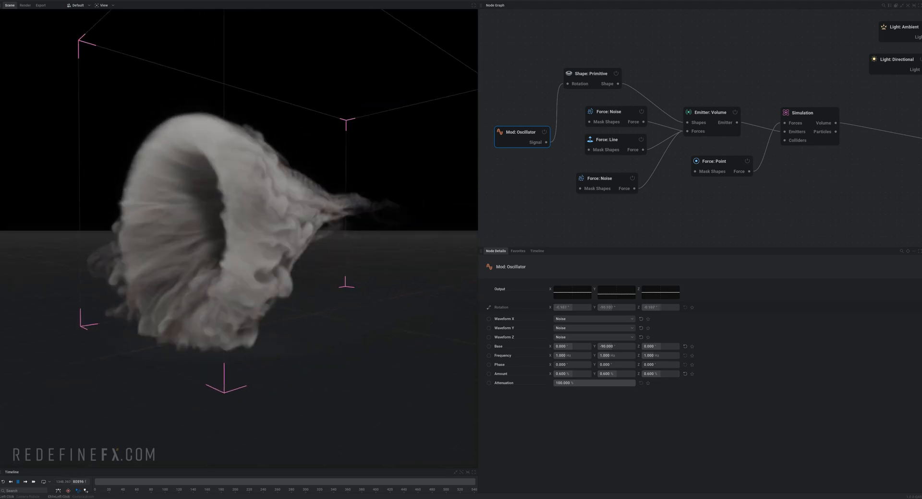
left_click_drag(232, 240, 252, 257)
Step: Darken the volume emitter's smoke color to a neutral dark grey, #1D1D1D
left_click(699, 123)
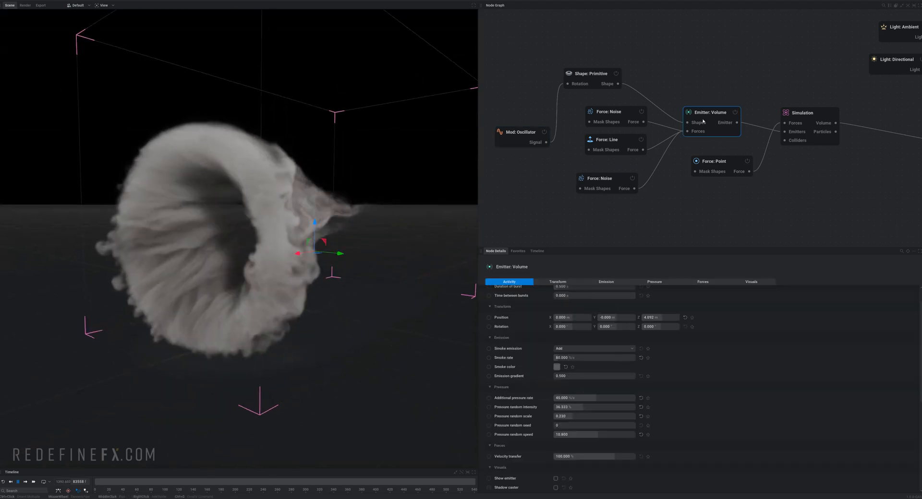
left_click(555, 366)
left_click_drag(589, 395, 581, 394)
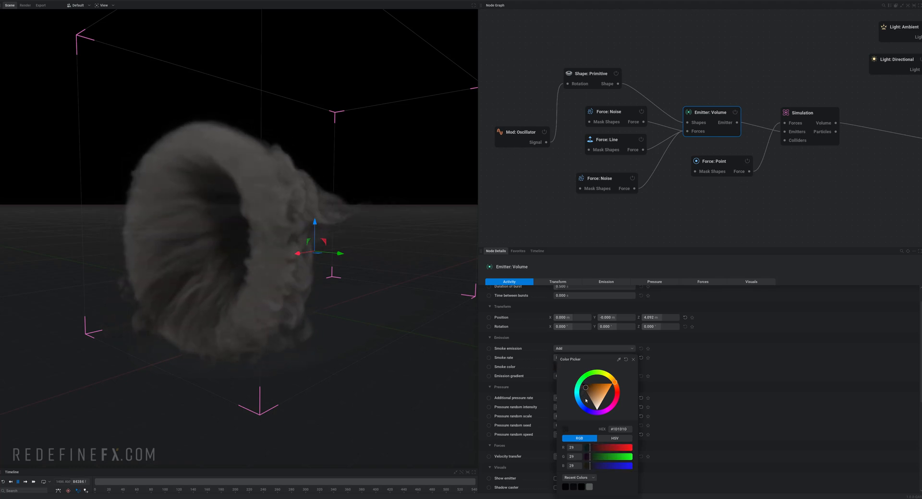
left_click(705, 399)
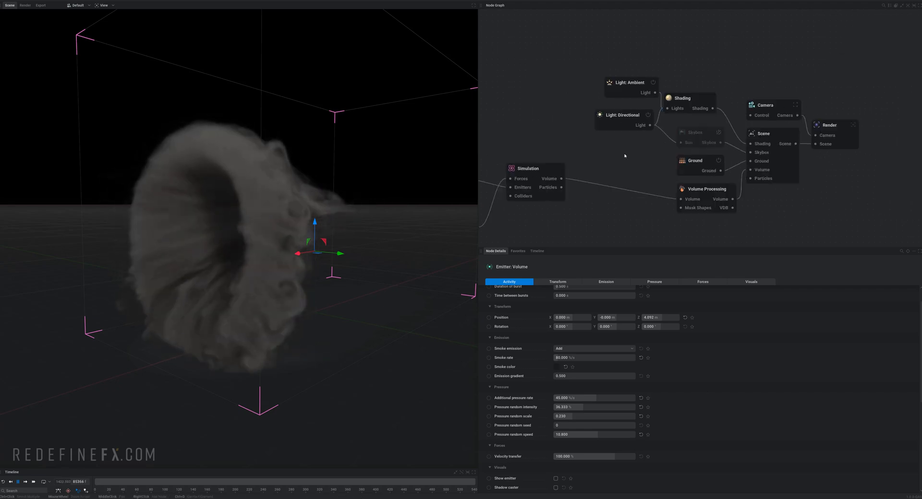
Step: Add a Light: Point node beside the other lights, color it blue and raise its intensity to about 17
right_click(601, 155)
mouse_move(622, 252)
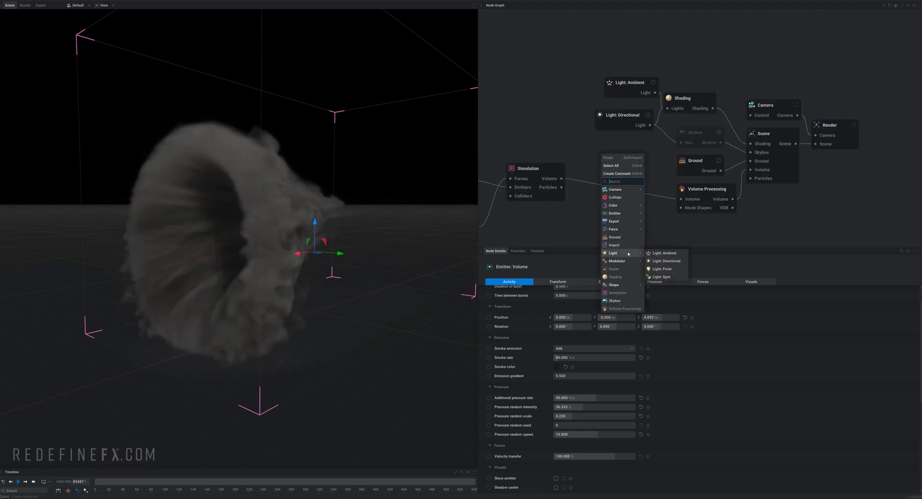
left_click(661, 269)
left_click(556, 307)
left_click_drag(595, 412, 581, 406)
left_click(586, 396)
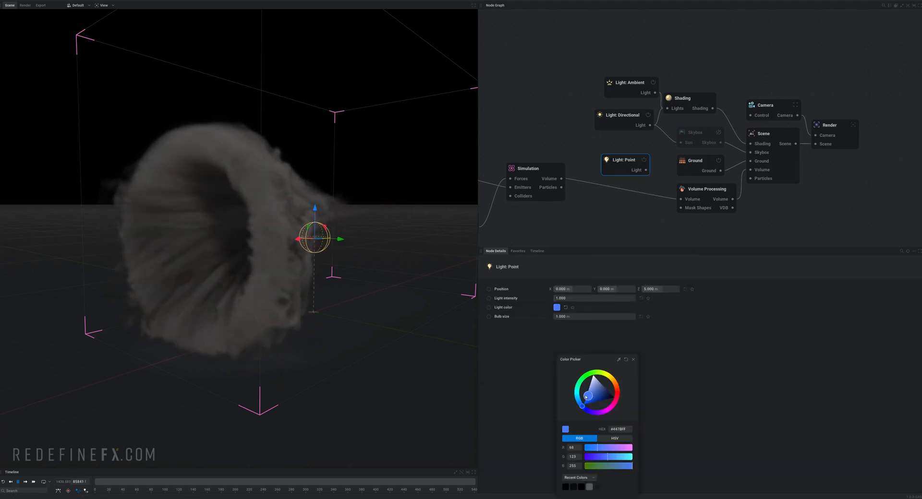
left_click(561, 302)
left_click_drag(585, 299, 629, 299)
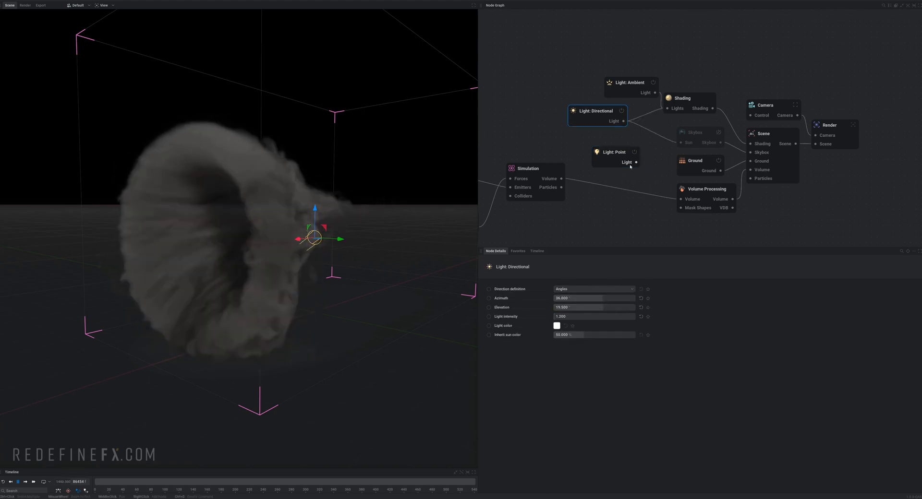
Step: Connect the point light to the Shading node's Lights input and space out the light nodes
left_click_drag(679, 102, 684, 103)
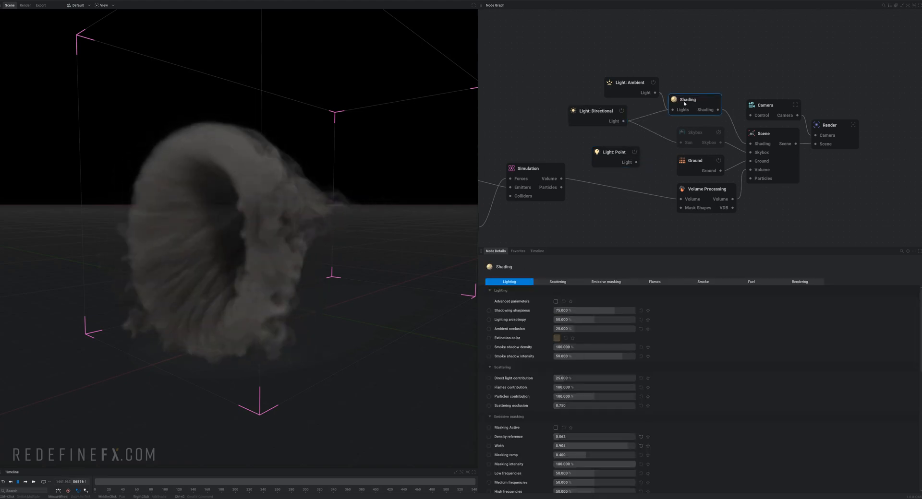
mouse_move(632, 164)
left_mouse_down()
mouse_move(679, 110)
mouse_move(615, 76)
left_mouse_up()
left_click_drag(598, 111, 588, 106)
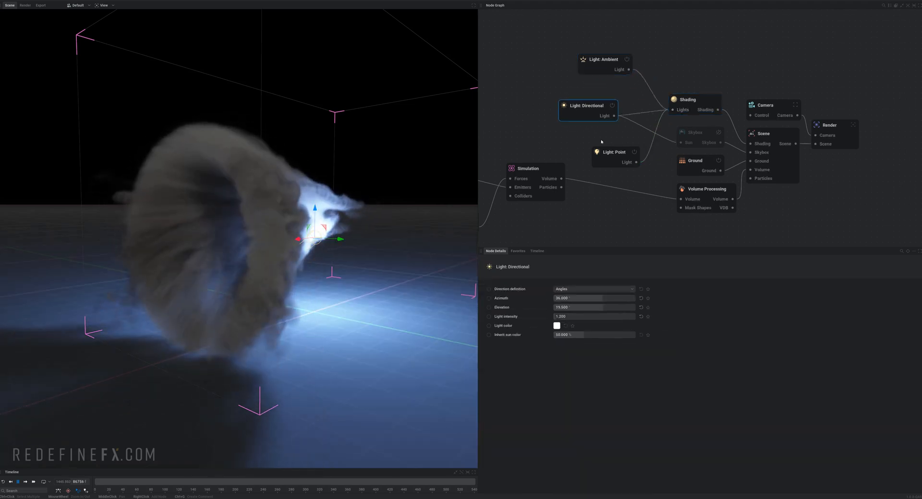
Step: Move the point light into the opening of the smoke torus and deepen its blue color
left_click_drag(614, 152, 603, 141)
left_click_drag(334, 239, 261, 226)
left_click(557, 307)
left_click_drag(587, 399, 599, 400)
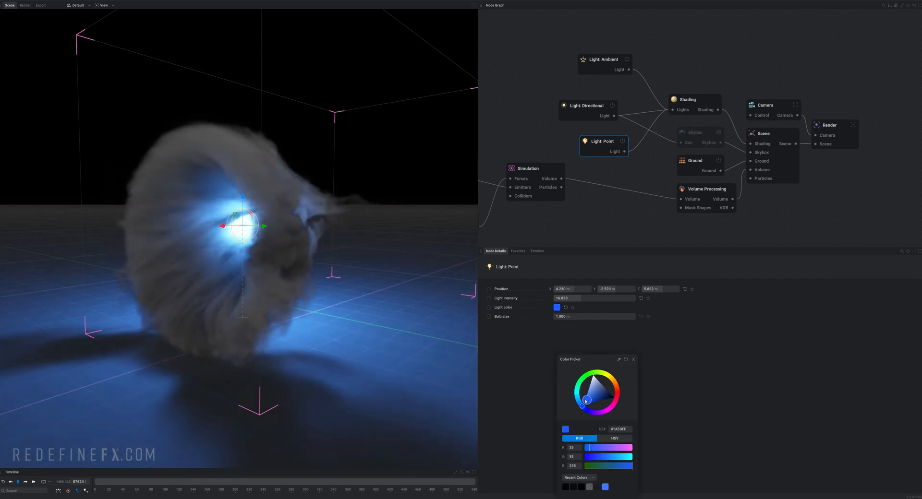
Step: Lower the point light's intensity, adjust its bulb size and reposition it further inside the smoke funnel
left_click(603, 317)
left_click_drag(580, 298, 554, 298)
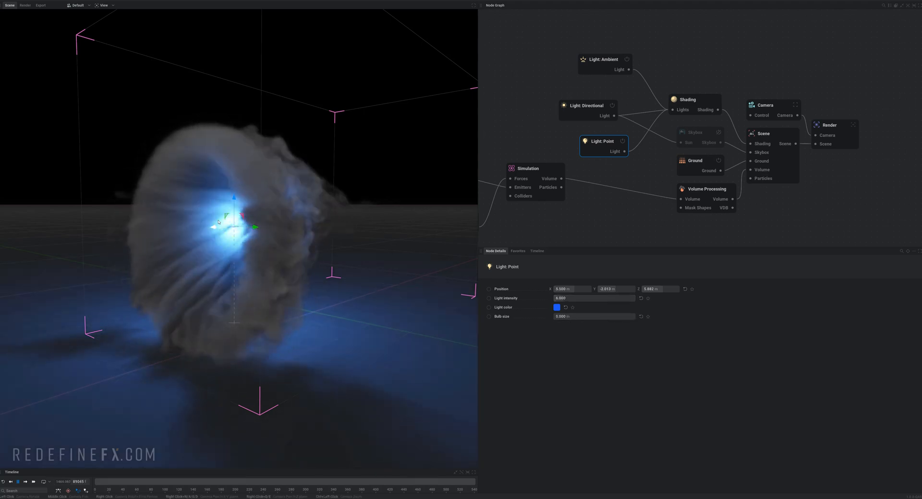
left_click_drag(192, 269, 291, 267)
left_click_drag(283, 228, 300, 212)
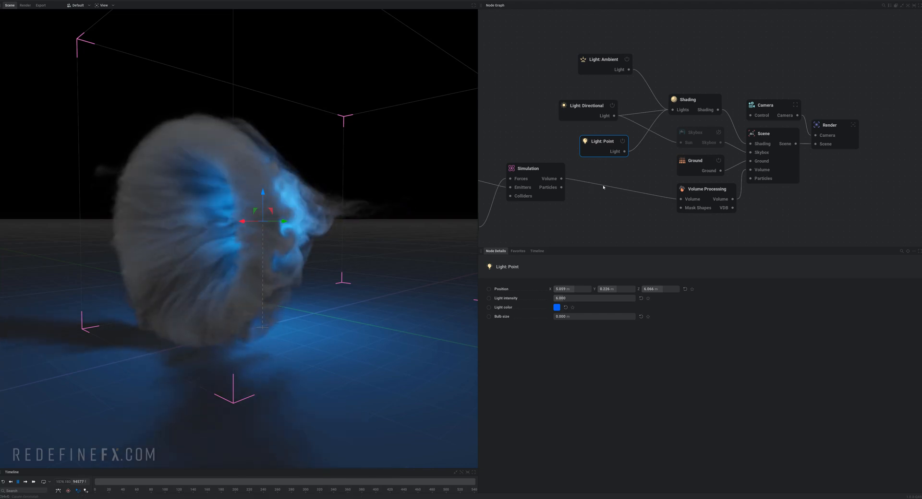
Step: Reduce the Shading node's direct light contribution to 4% for deeper contrast in the smoke
left_click(688, 108)
left_click(688, 108)
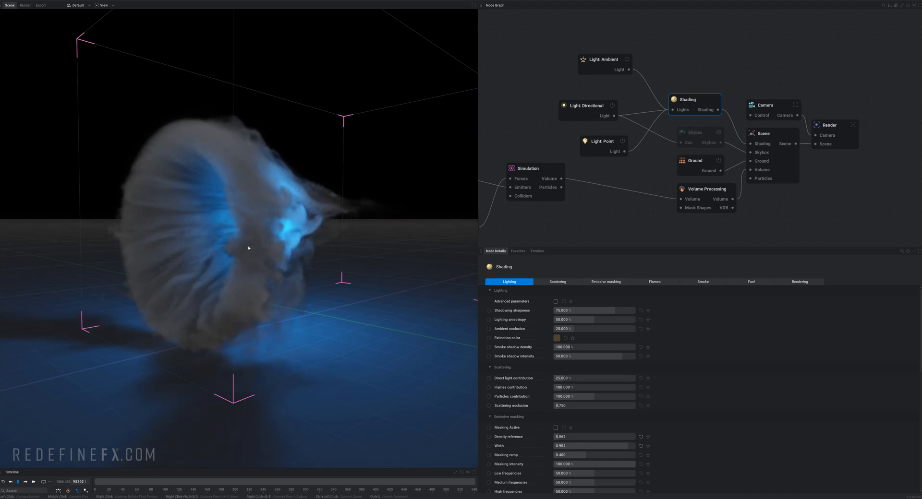
left_click_drag(586, 379, 553, 378)
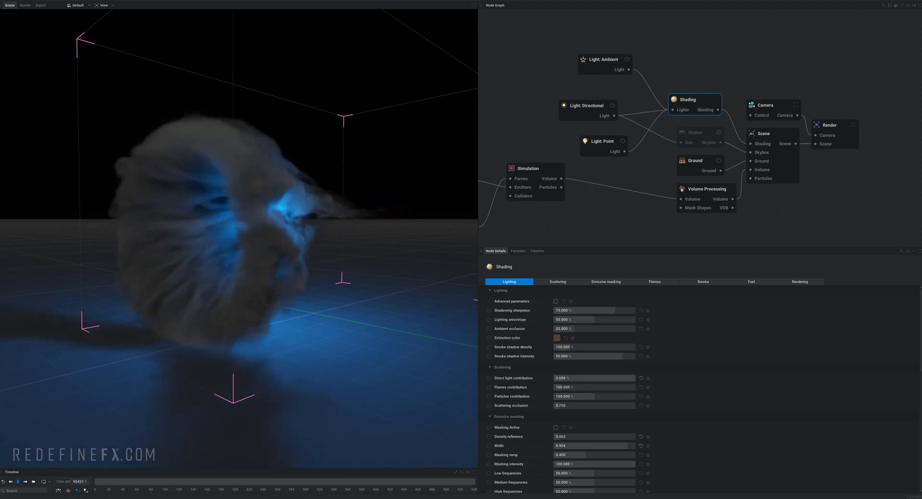
left_click_drag(336, 331, 312, 321)
left_click_drag(554, 378, 551, 378)
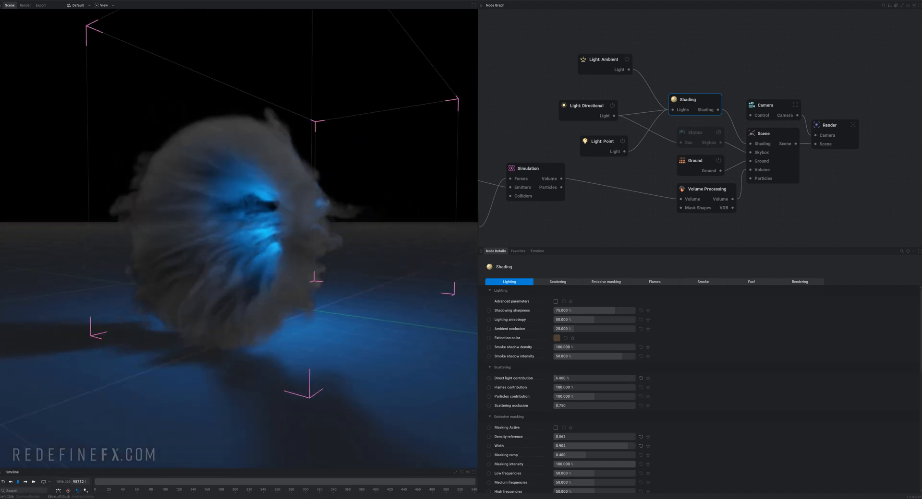
Step: Enable the Simulation node's advanced smoke behavior parameters and lower the multiplicative smoke dissipation
left_click(528, 172)
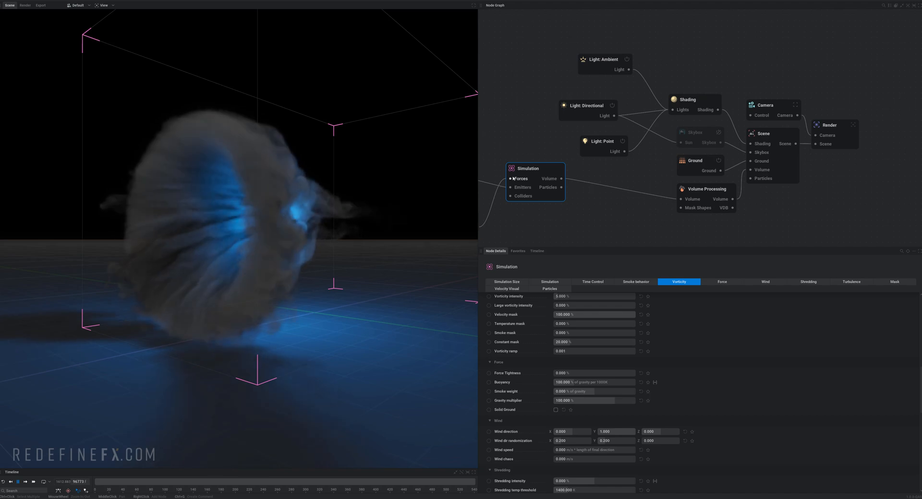
left_click(624, 282)
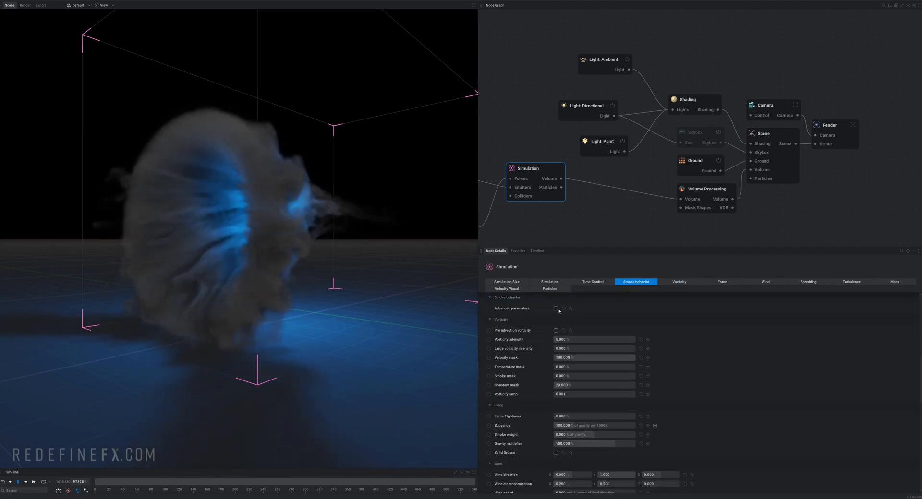
left_click(556, 309)
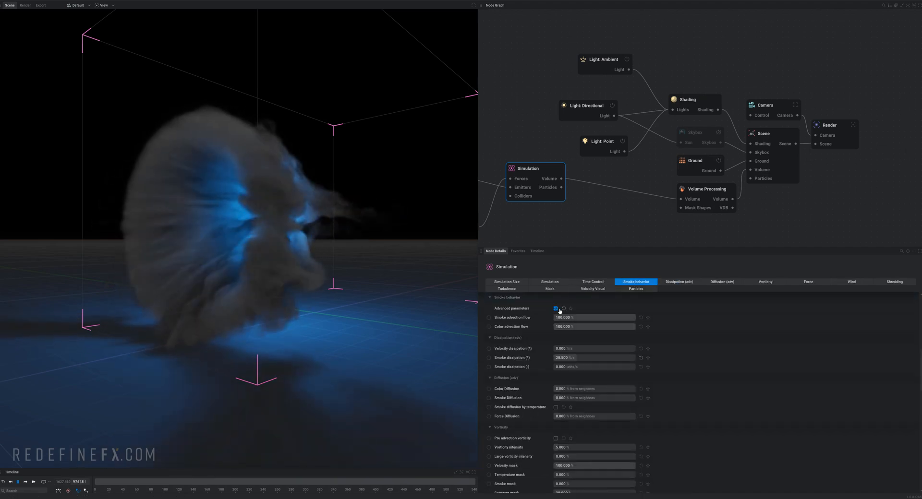
mouse_move(574, 359)
left_mouse_down()
mouse_move(557, 360)
mouse_move(634, 360)
mouse_move(566, 360)
left_mouse_up()
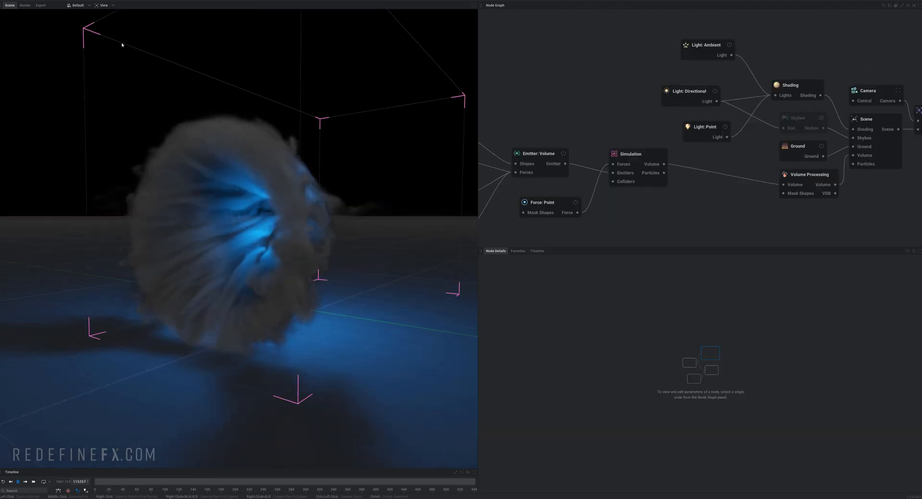
Step: Hide the simulation bounding box and switch the directional light off and on to compare its effect
key("g")
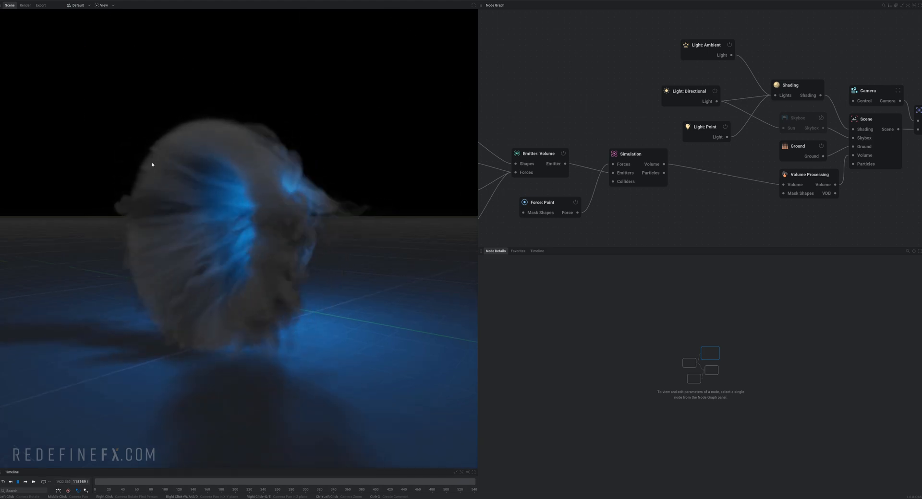
middle_click_drag(672, 94, 634, 99)
left_click(635, 94)
left_click_drag(635, 93, 647, 95)
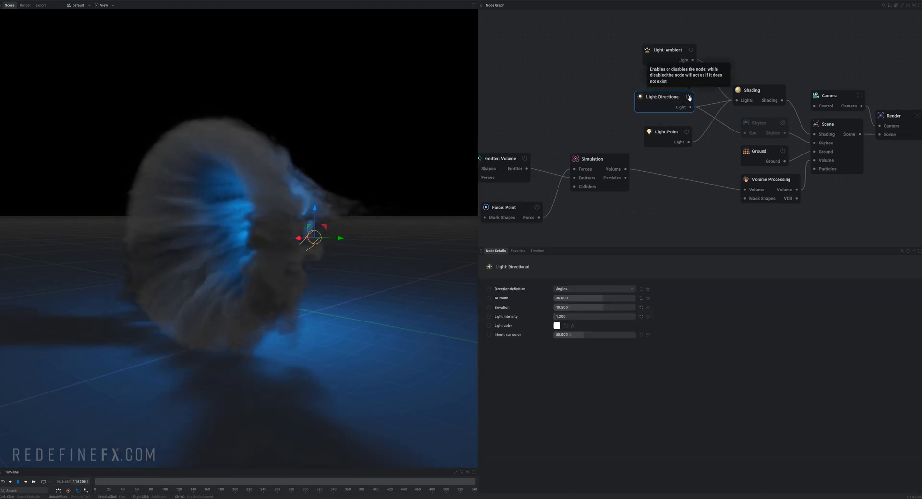
left_click(689, 97)
left_click(689, 98)
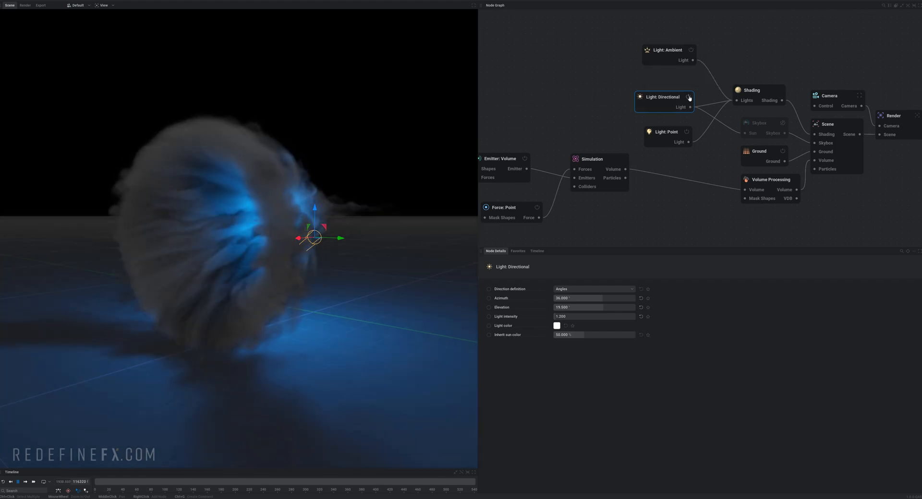
left_click(688, 98)
left_click(689, 98)
left_click_drag(667, 101, 672, 97)
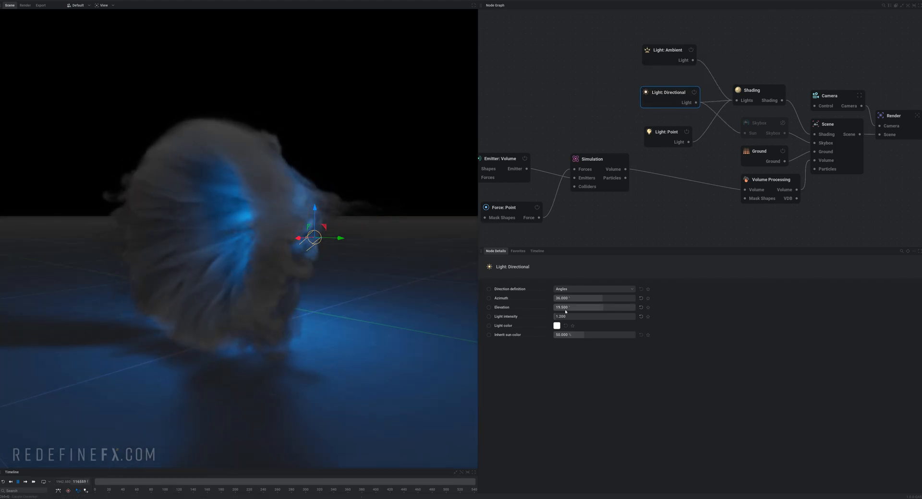
Step: Aim the directional light at about -142° azimuth and 35.1° elevation, and raise its intensity
mouse_move(565, 299)
left_mouse_down()
mouse_move(620, 299)
mouse_move(567, 308)
left_mouse_up()
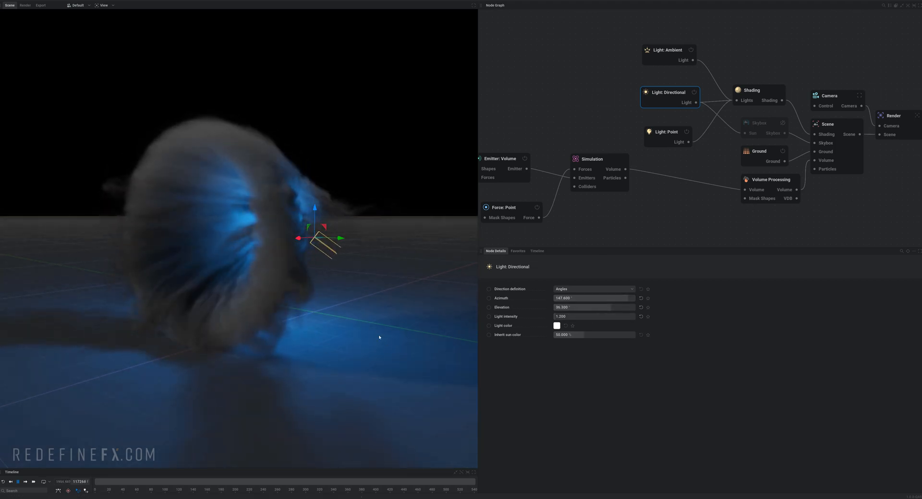
left_click_drag(616, 307, 614, 307)
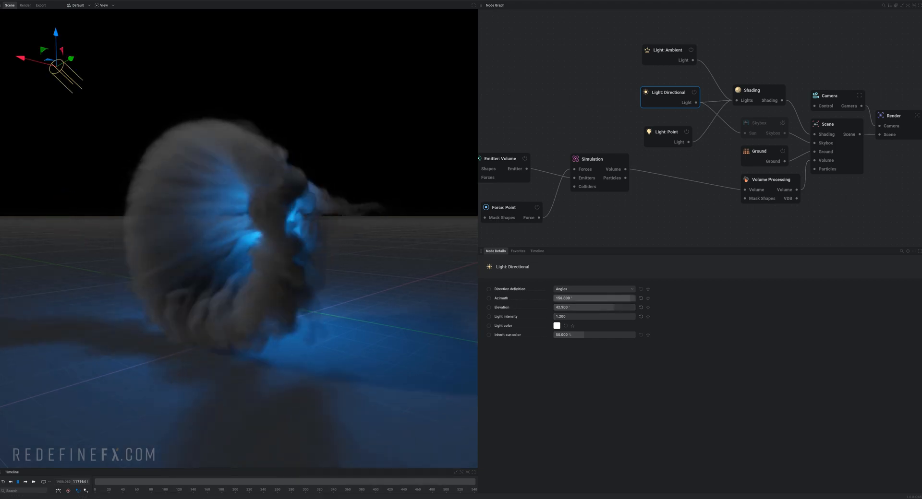
left_click_drag(628, 298, 631, 298)
left_click_drag(567, 320, 615, 320)
left_click_drag(56, 65, 9, 60)
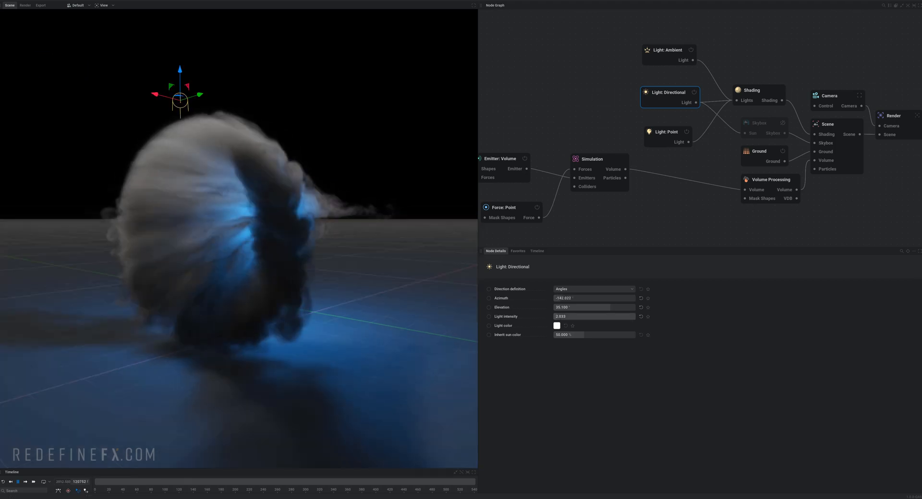
left_click_drag(594, 317, 571, 318)
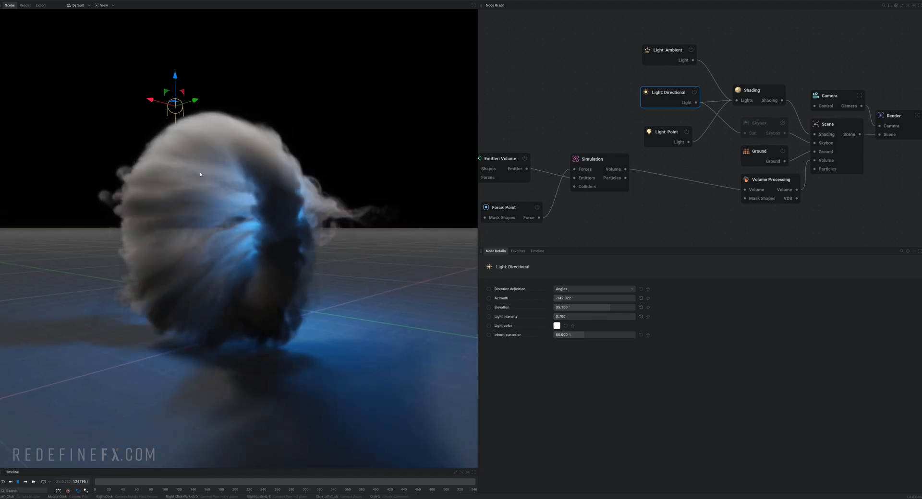
Step: Raise the Shading node's smoke density scale to about 245% and set its smoke shadow intensity to 100%
left_click(758, 93)
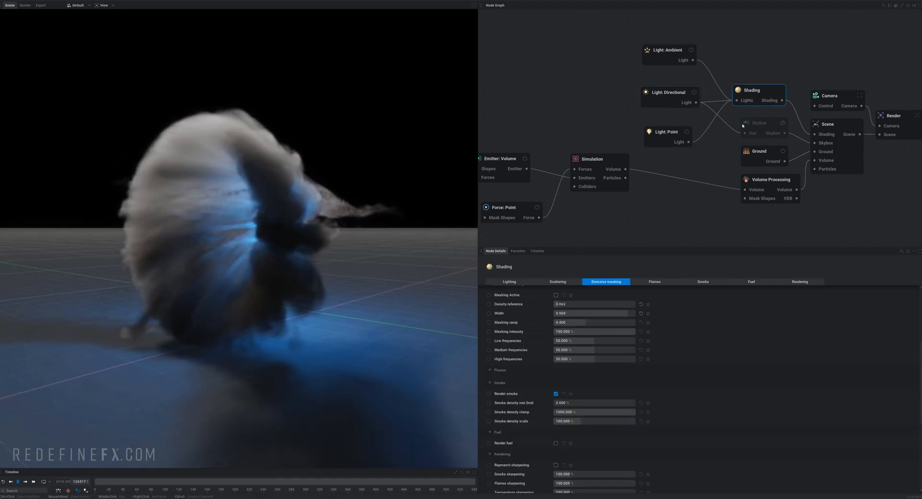
scroll(653, 327, "down", 2)
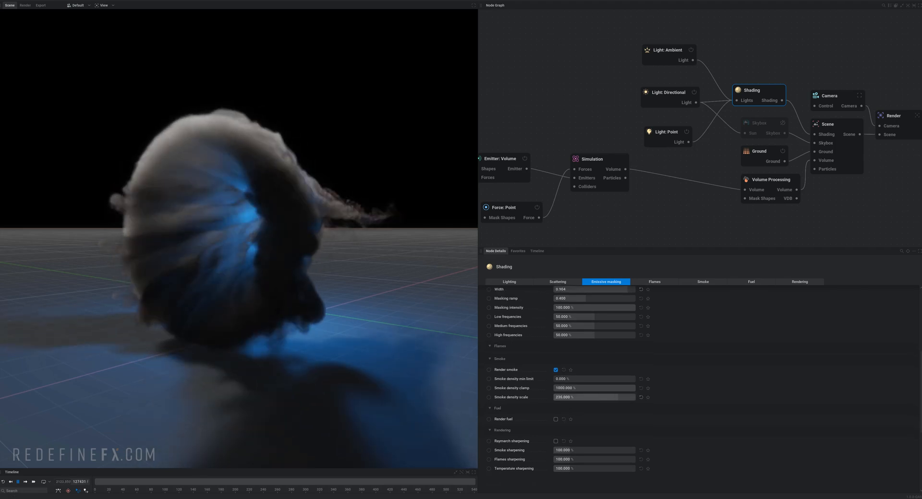
left_click_drag(619, 397, 635, 397)
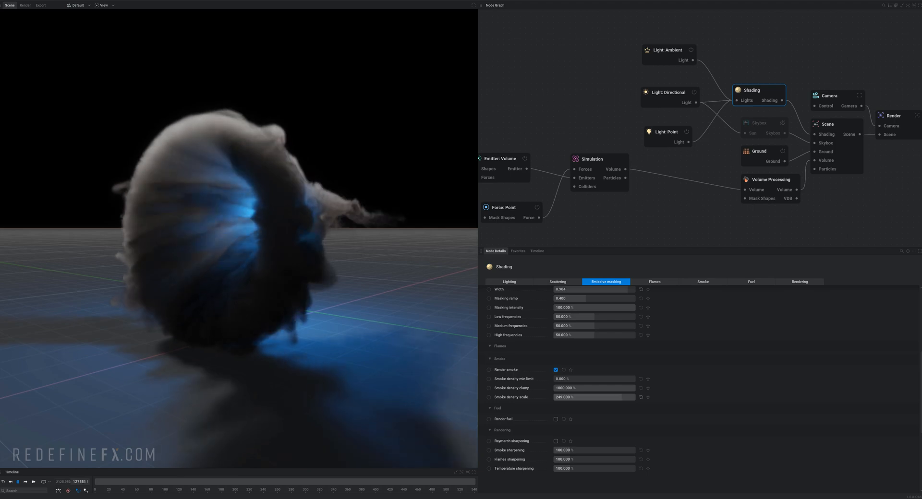
scroll(595, 384, "up", 10)
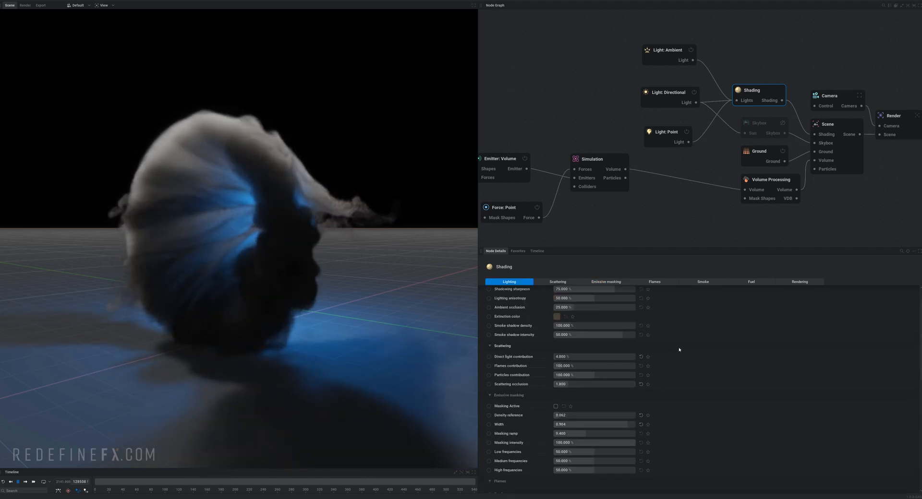
left_click_drag(622, 344, 636, 345)
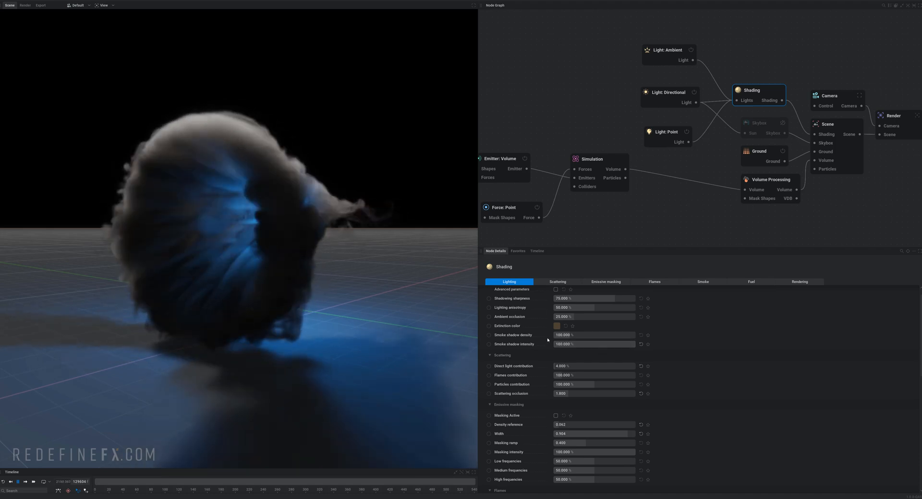
Step: Raise the Shading node's smoke shadow density to about 235% and disable the ambient light, moving the light nodes apart
left_click_drag(561, 337, 583, 337)
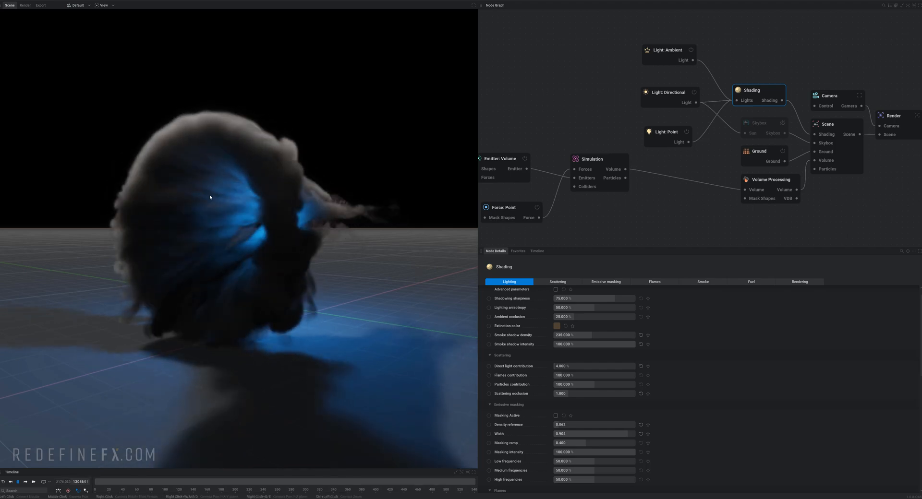
middle_click_drag(701, 152, 665, 149)
left_click_drag(652, 50, 687, 21)
left_click(666, 42)
left_click_drag(633, 89, 622, 55)
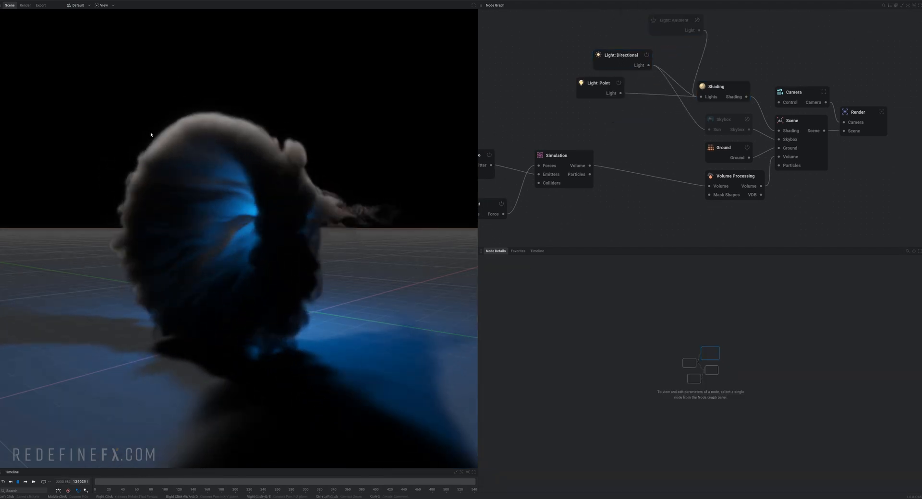
Step: Add a second directional light node below the point light and connect it to the Shading node's Lights input
right_click(610, 120)
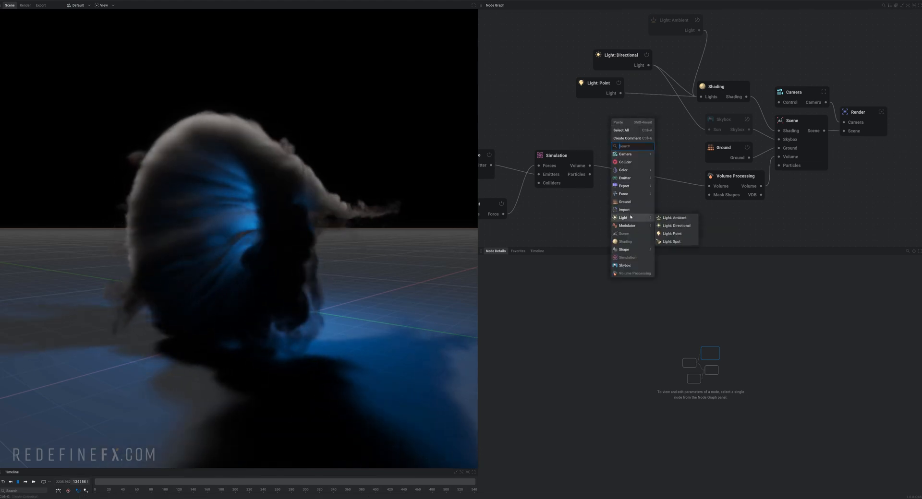
mouse_move(631, 217)
left_click(671, 225)
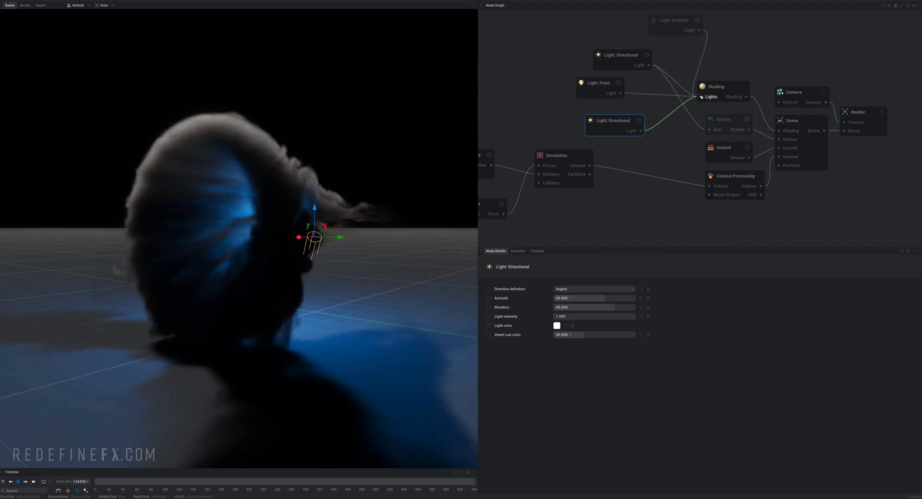
left_click_drag(701, 96, 701, 96)
Step: Aim the new directional light at about 55.8° azimuth and 12° elevation, and raise its light intensity
left_click_drag(595, 298, 568, 298)
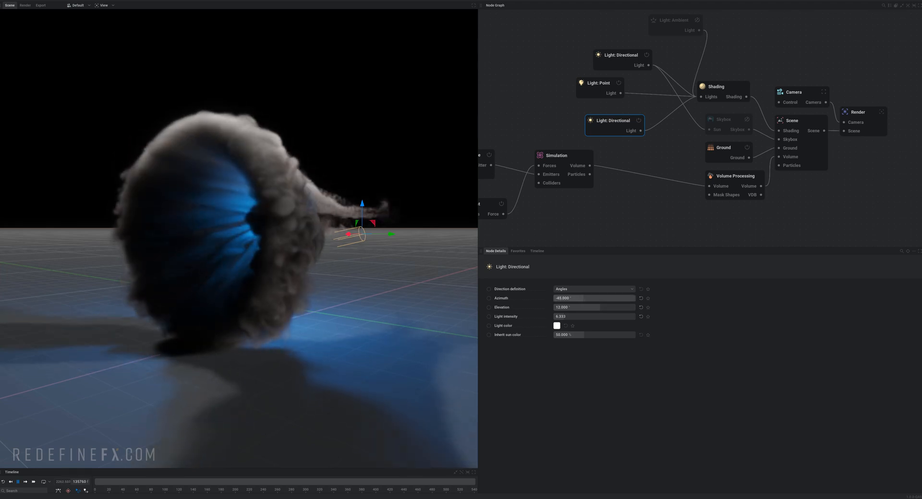
left_click_drag(583, 298, 604, 298)
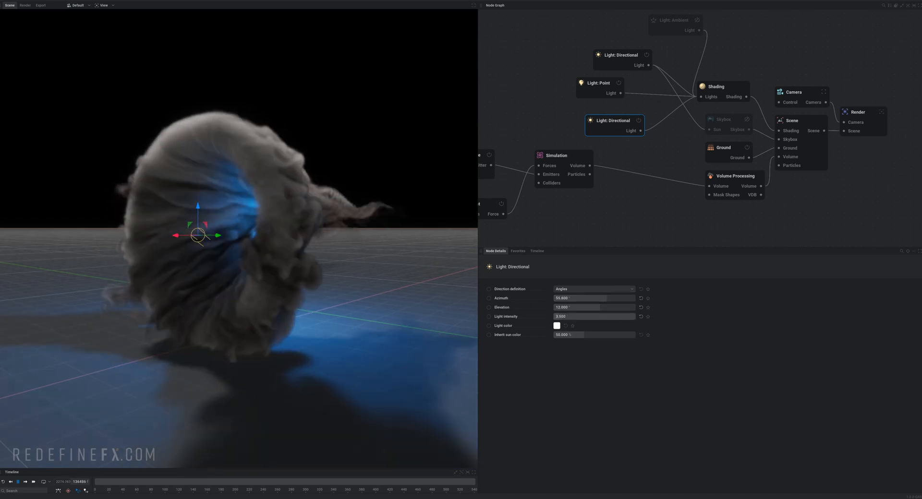
left_click_drag(594, 316, 590, 317)
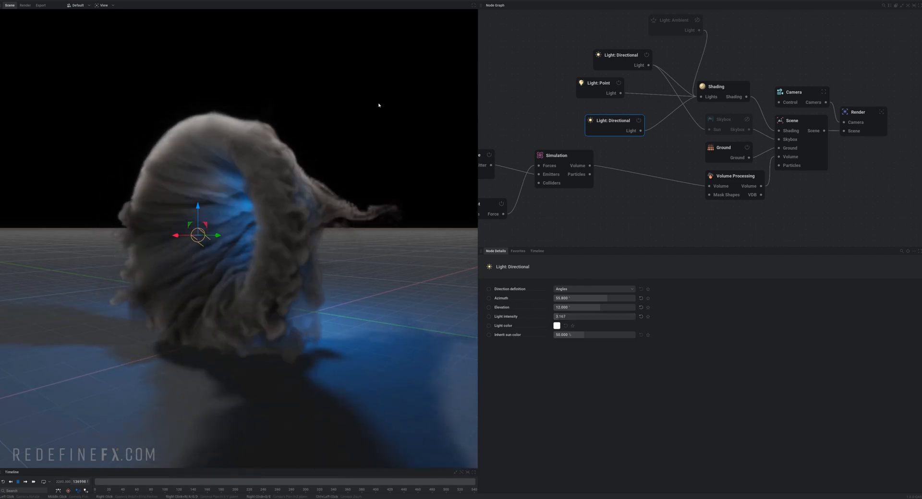
Step: Give the ground a Uniform Color material with a near-black primary color and reduce its fit radius to about 41.8 m
left_click(723, 152)
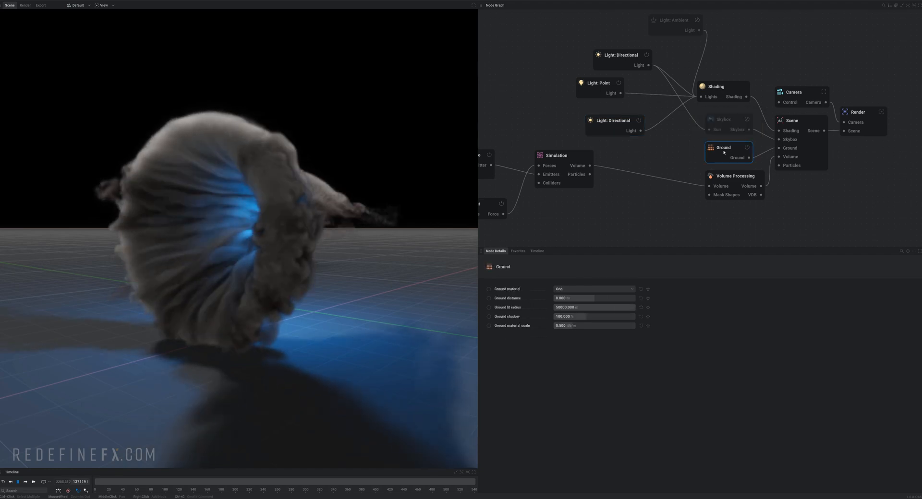
left_click(565, 290)
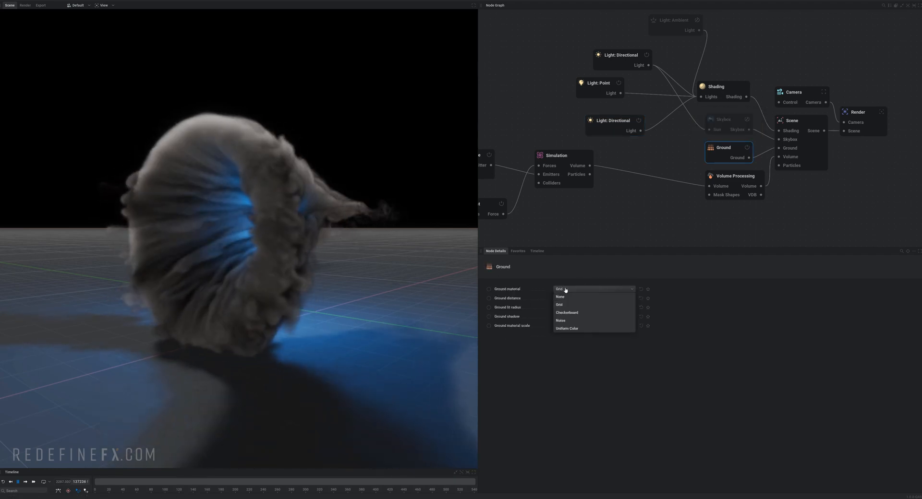
left_click(565, 329)
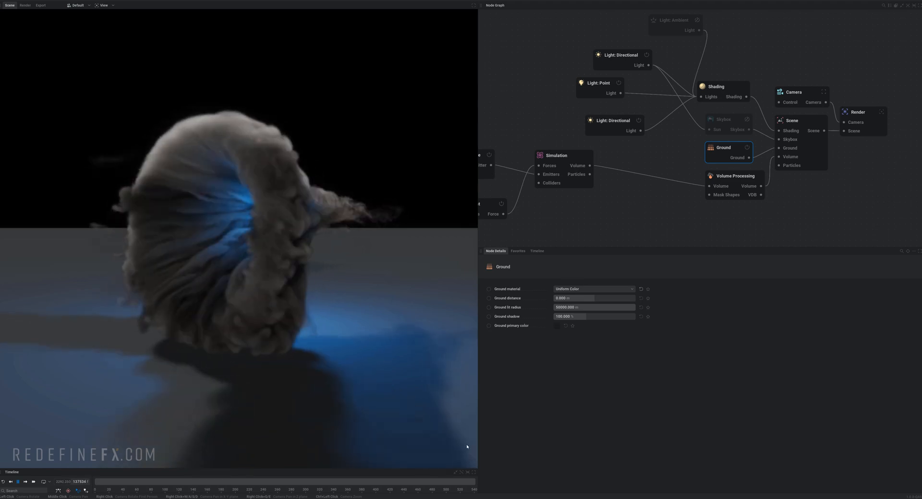
left_click(557, 326)
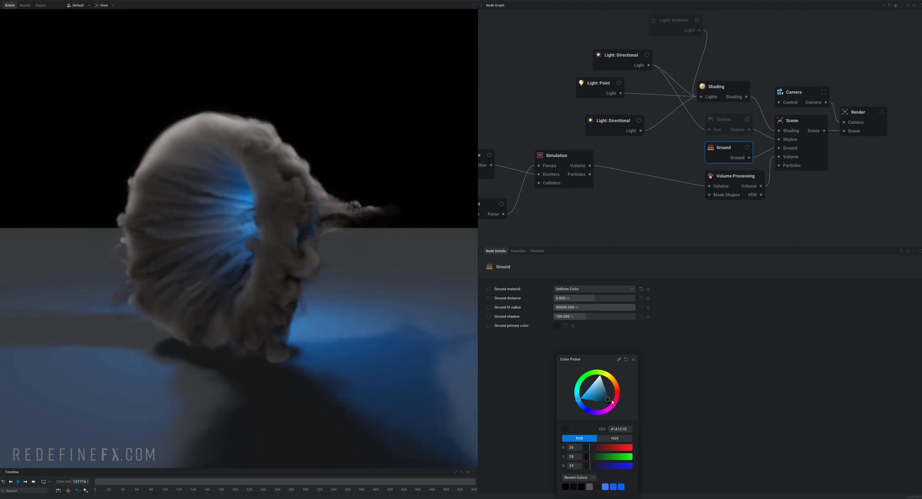
left_click(696, 329)
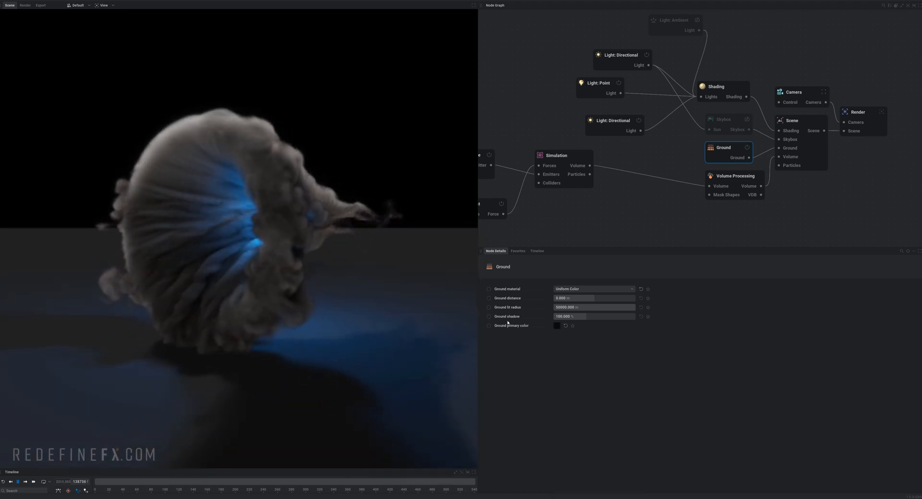
left_click_drag(591, 308, 516, 308)
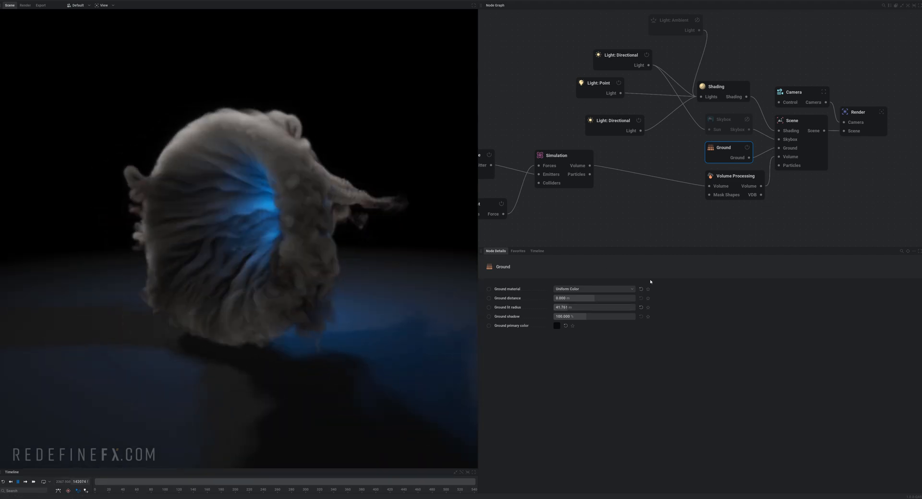
Step: Set the Volume Processing node's post process to Sharpen and raise the Scene node's exposure to about 1.147
left_click(734, 183)
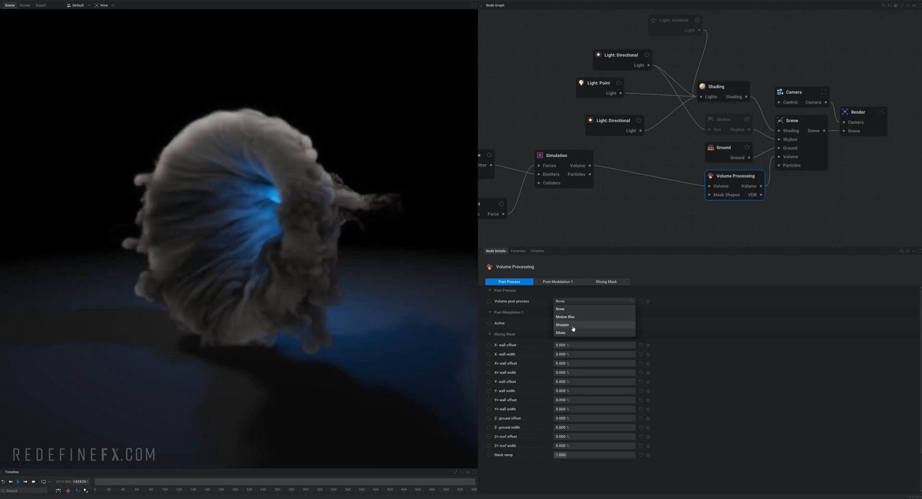
left_click(572, 326)
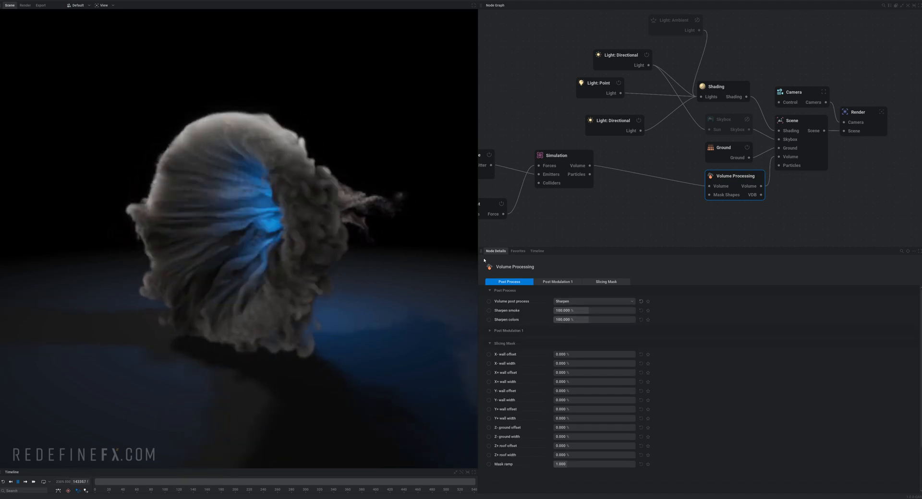
left_click(805, 123)
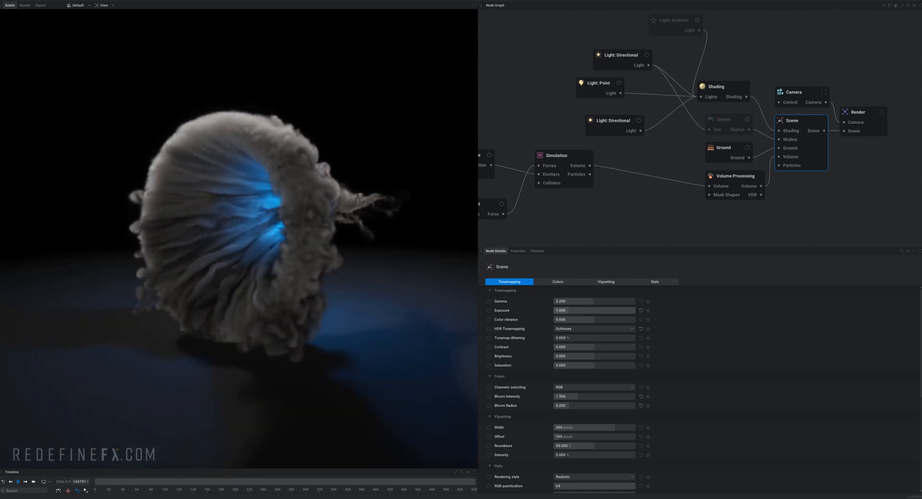
Step: Open the Emitter: Volume node's smoke color for editing
middle_click_drag(519, 126, 591, 115)
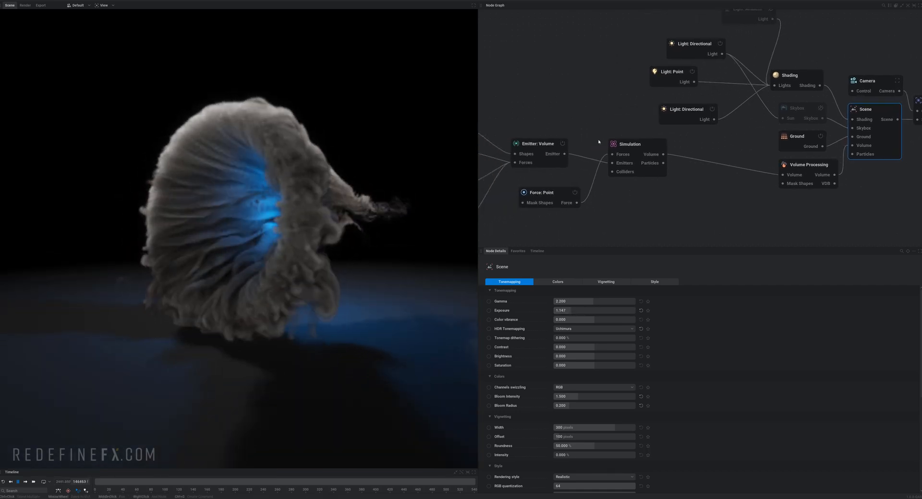
left_click(630, 145)
scroll(567, 351, "up", 10)
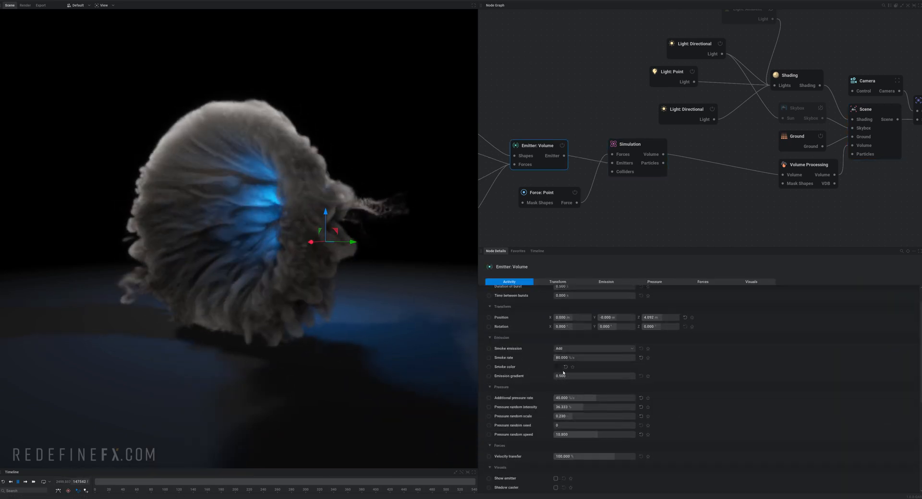
left_click(558, 370)
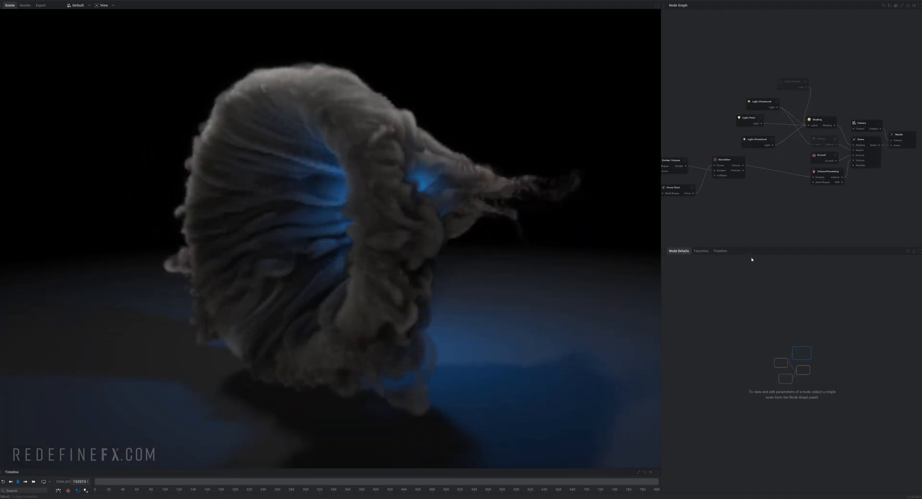
Step: Set the Simulation node's upscaling to X2 and apply the new resolution
left_click(725, 161)
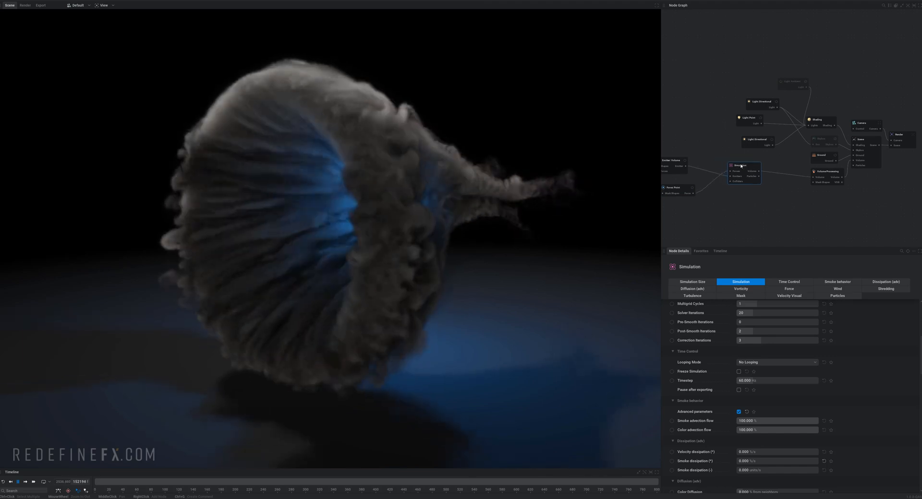
scroll(761, 346, "up", 5)
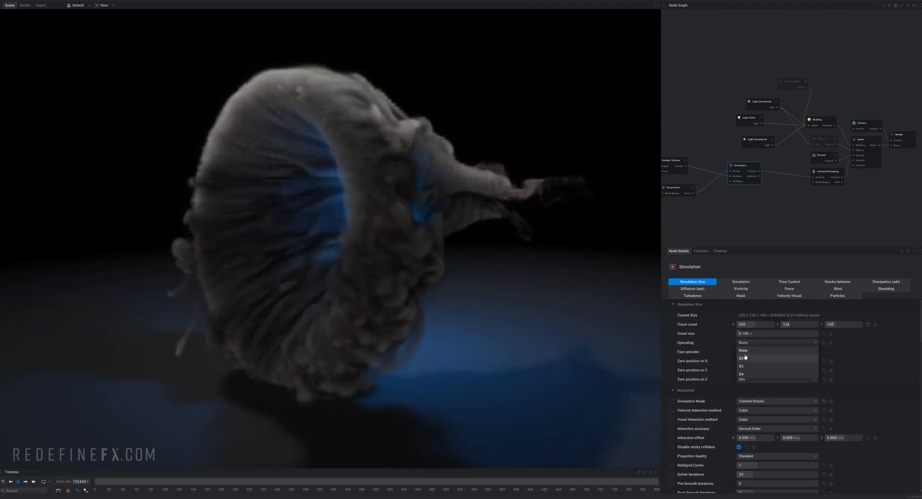
left_click(745, 359)
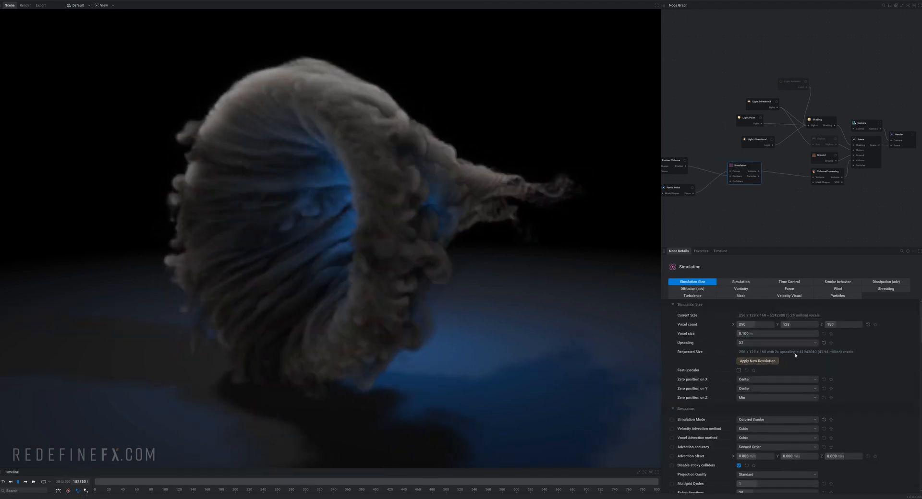
left_click(761, 362)
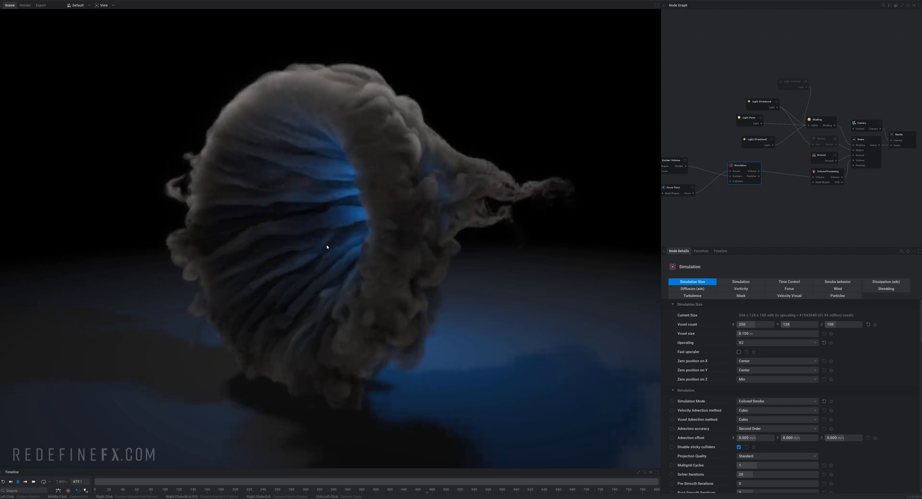
Step: Try X3 upscaling on the simulation by applying it as the new resolution
left_click(746, 343)
left_click(745, 367)
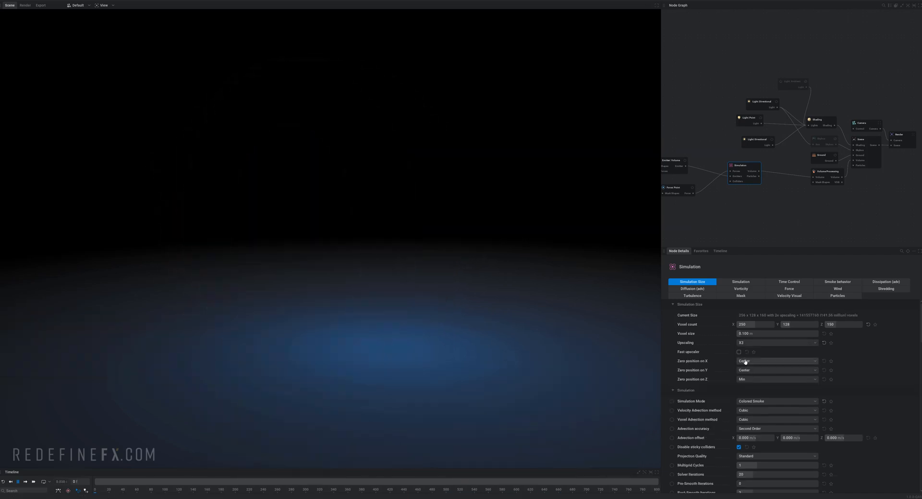
left_click(737, 362)
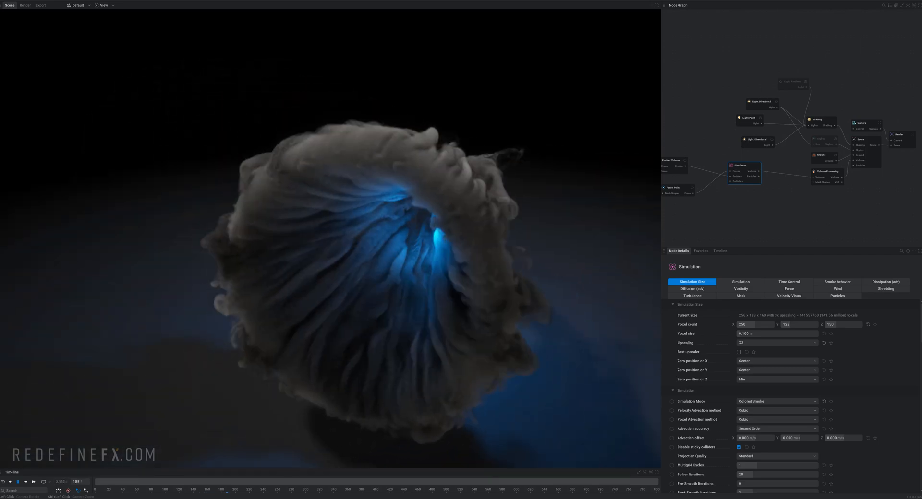
Step: Return the simulation's upscaling to X2 and apply that resolution
left_click(753, 343)
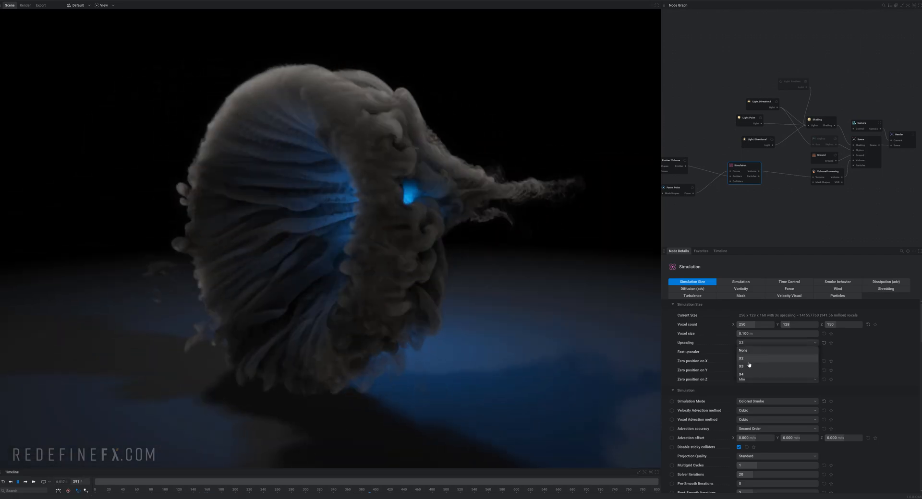
left_click(747, 359)
left_click(756, 361)
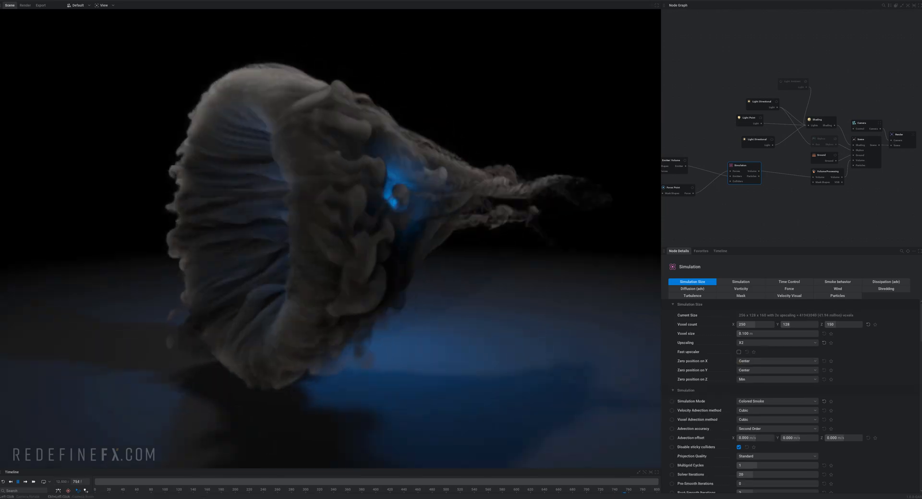